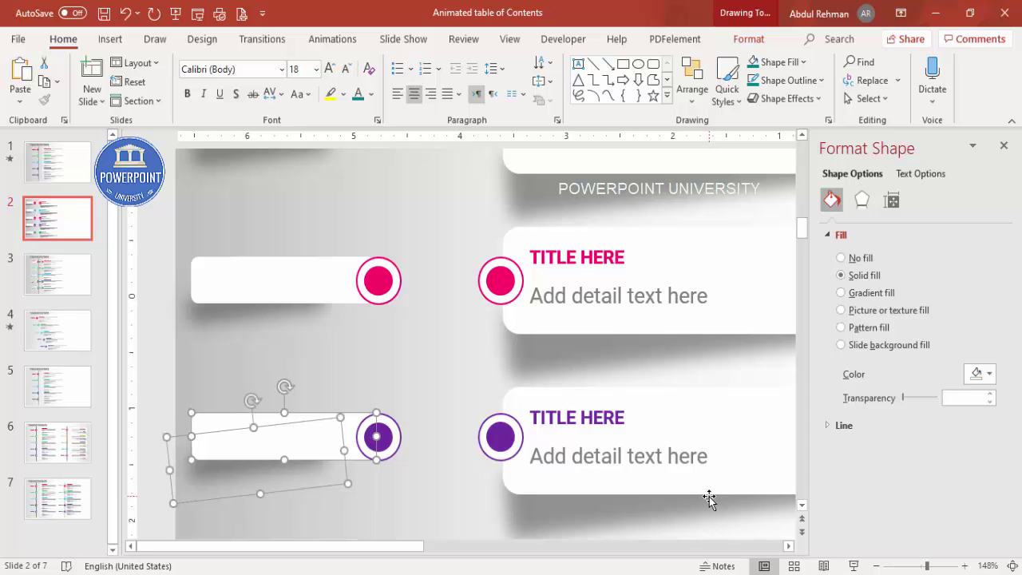
Nudge the selected shapes down, then add a 'PAGE 1' text box on the first tab
key(Down)
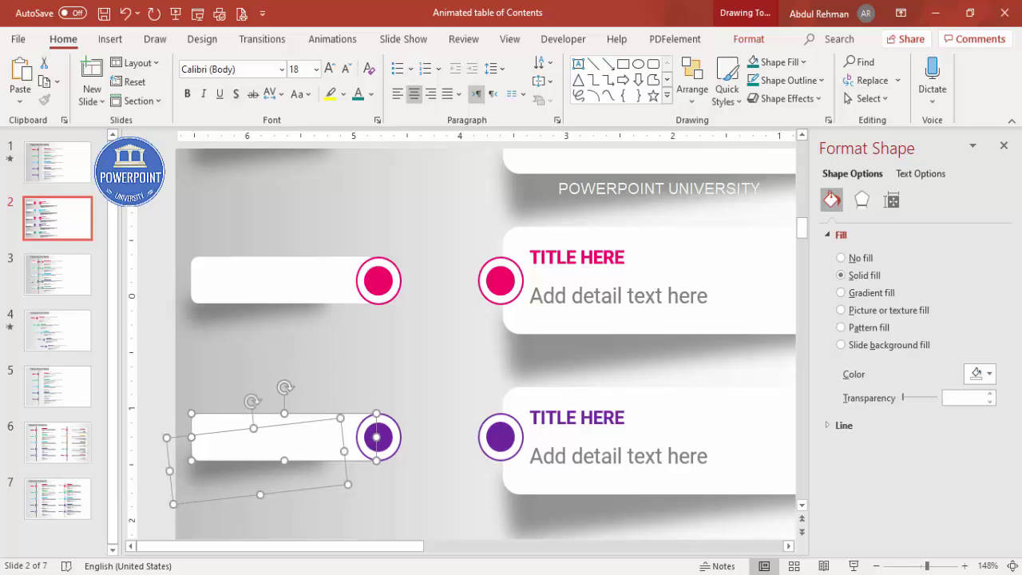
scroll(559, 365, down, 5)
click(561, 365)
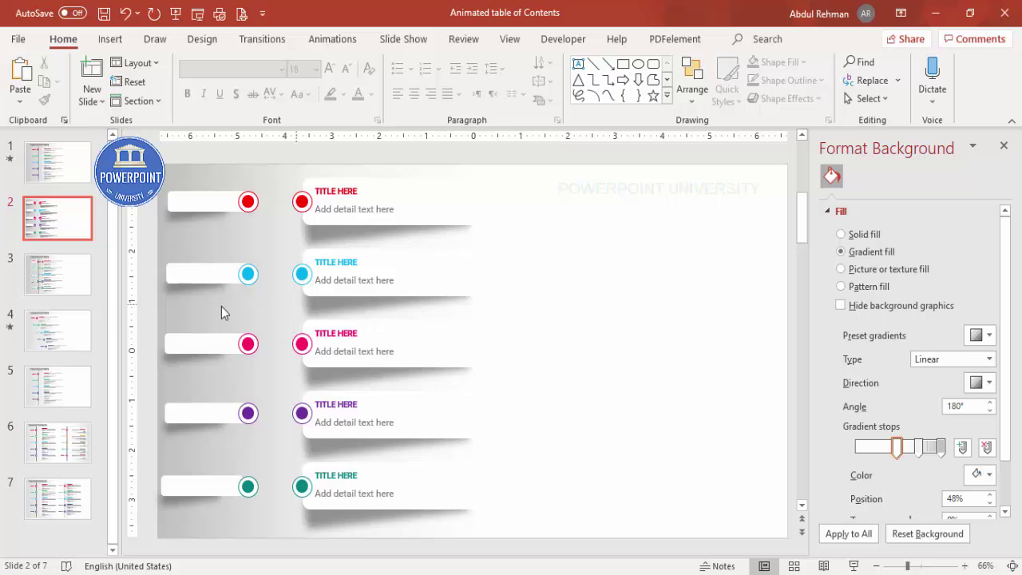
click(111, 39)
click(595, 80)
drag(184, 195, 226, 212)
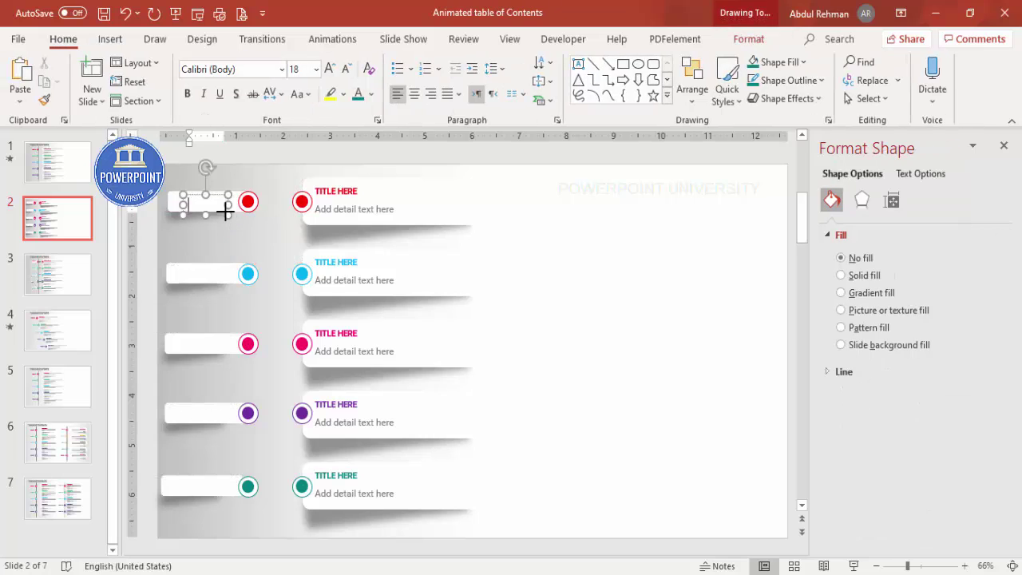
text(PAGE 1)
key(Escape)
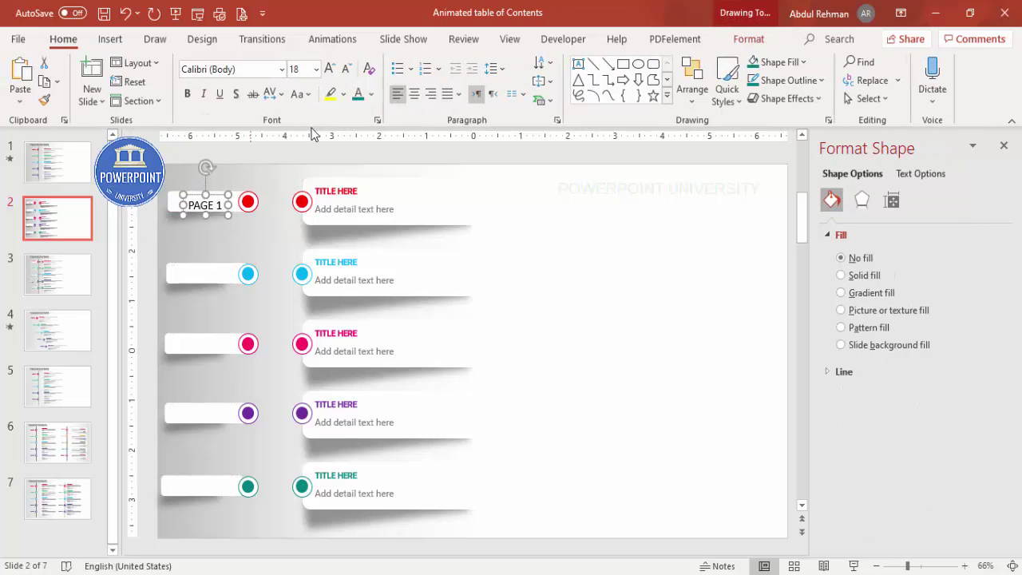
Make the PAGE 1 label red, Roboto, 14 pt, and put a copy on the cyan row's tab
click(374, 94)
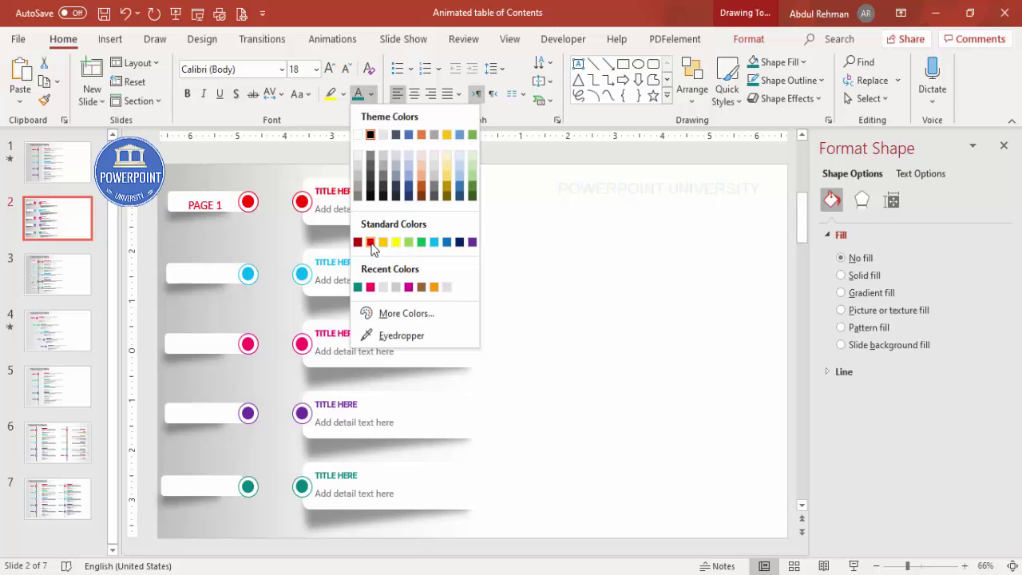
click(372, 243)
click(228, 72)
text(Roboto)
key(Return)
click(346, 69)
click(345, 68)
drag(216, 202, 217, 200)
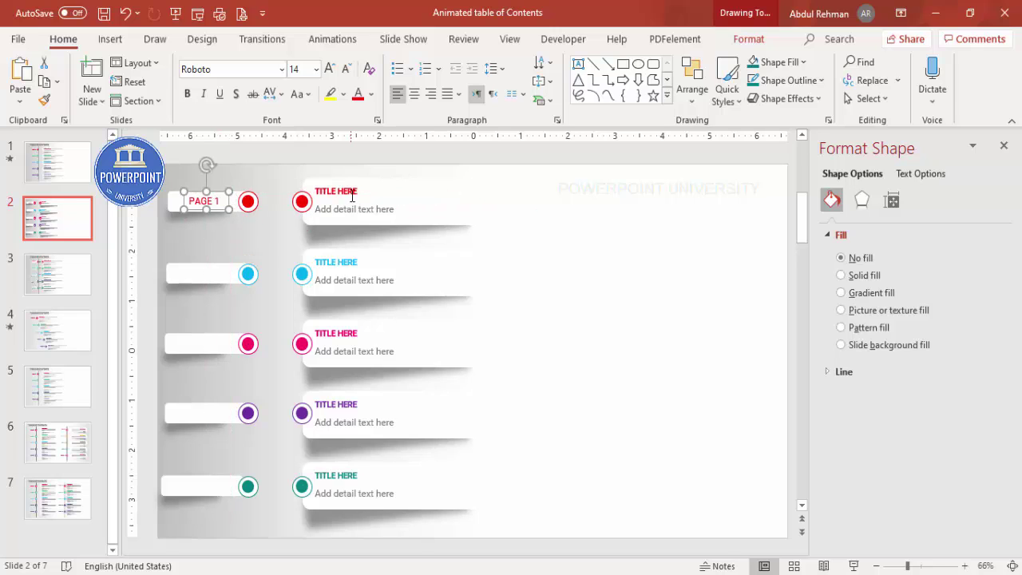
key(ctrl+d)
drag(227, 201, 216, 268)
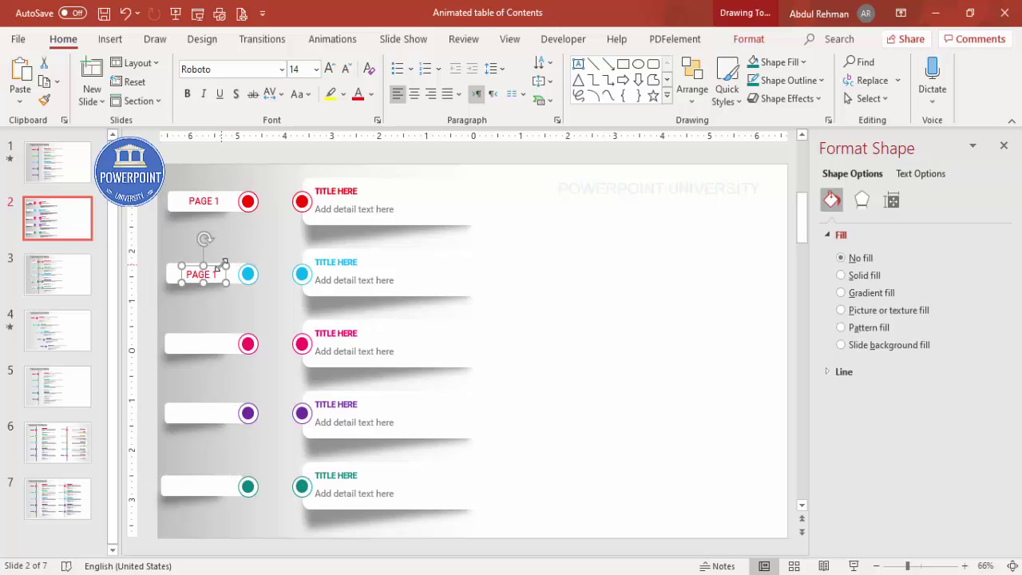
Duplicate the label onto the tabs of the pink, purple and teal rows
key(ctrl+d)
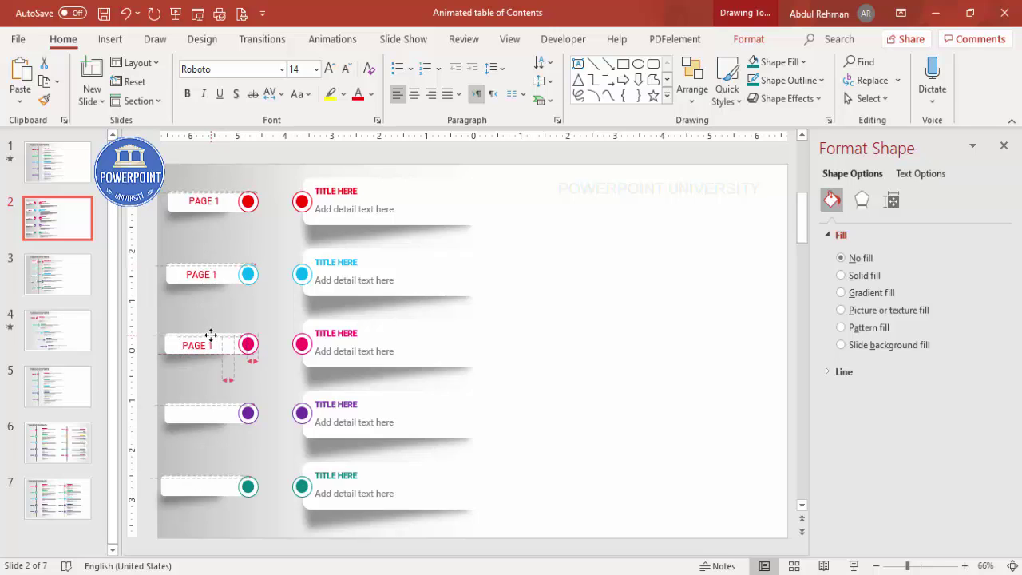
key(ctrl+d)
drag(208, 409, 210, 405)
key(ctrl+z)
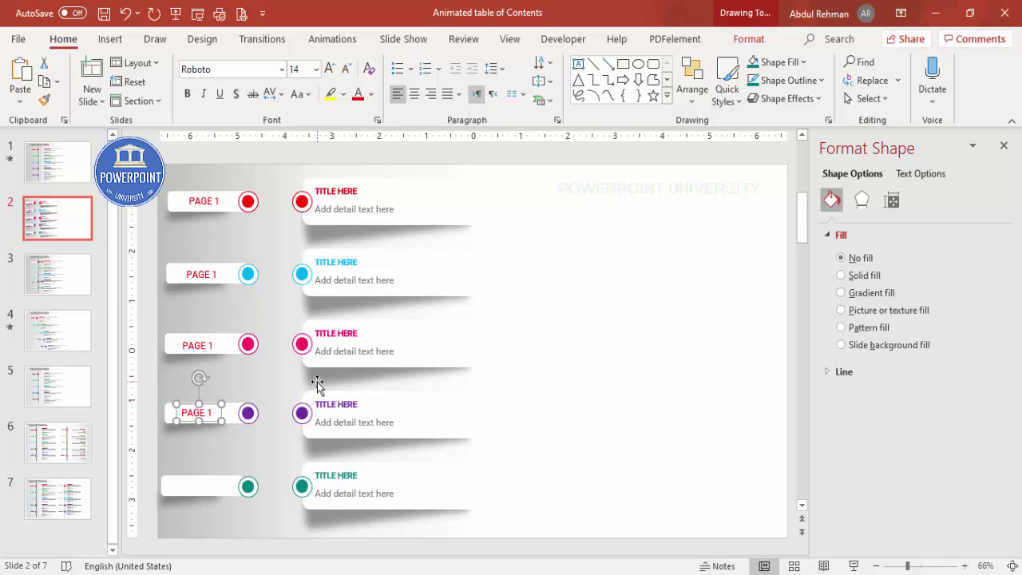
key(ctrl+d)
drag(204, 499, 203, 504)
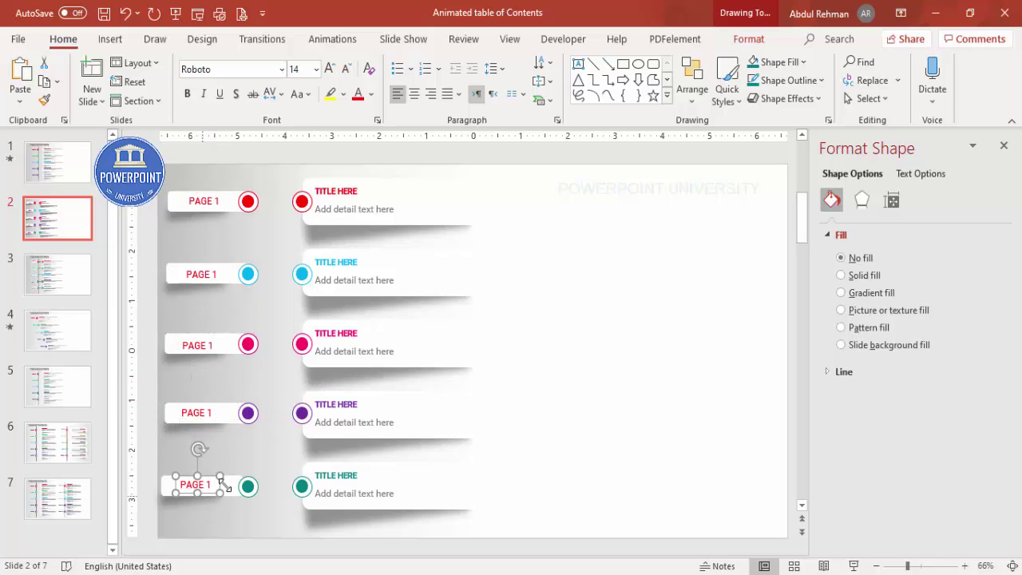
Renumber the copied labels to PAGE 2, PAGE 3, PAGE 4 and PAGE 5
click(214, 274)
text(2)
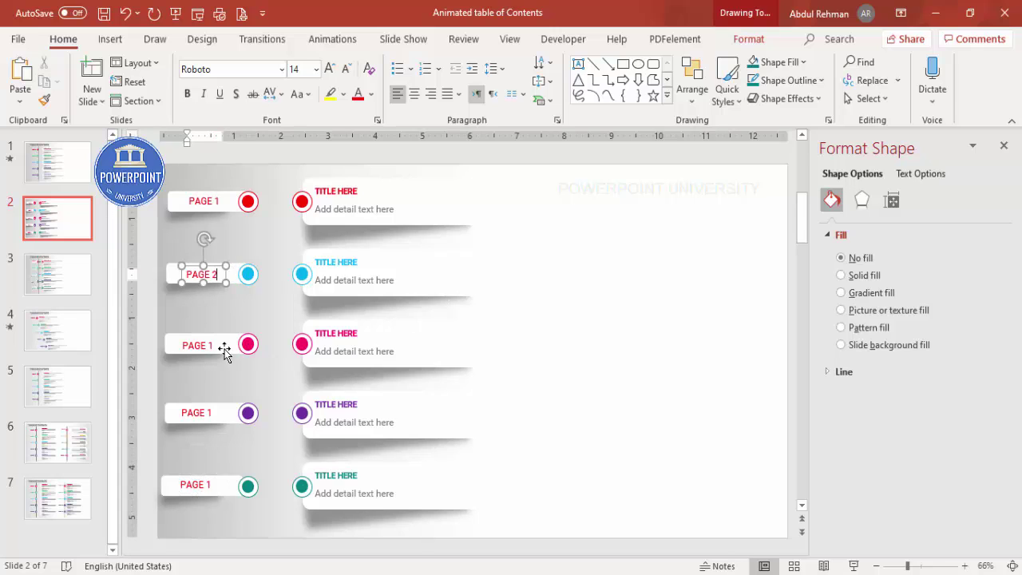
click(211, 345)
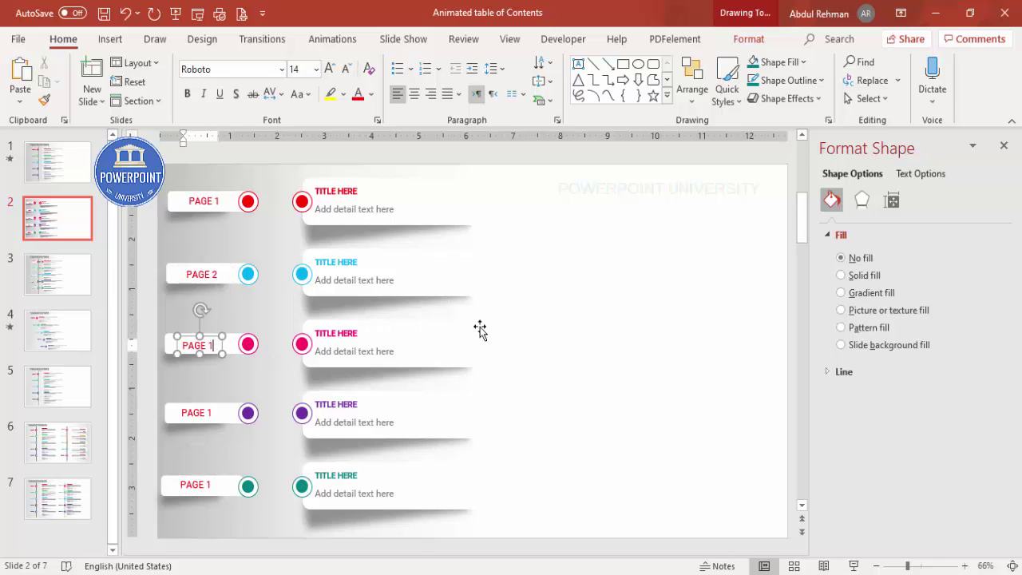
click(213, 417)
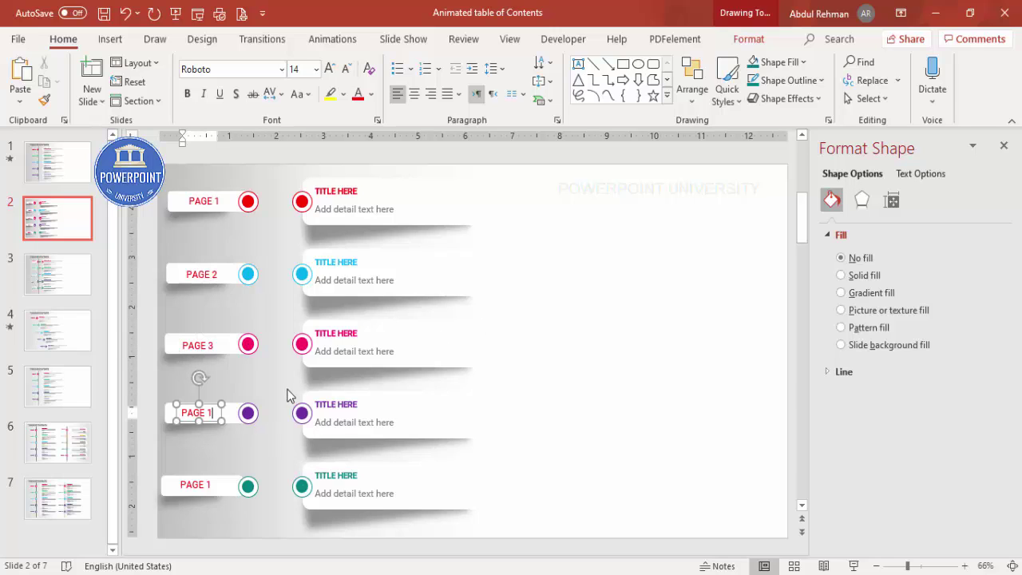
click(212, 488)
text(5)
click(631, 358)
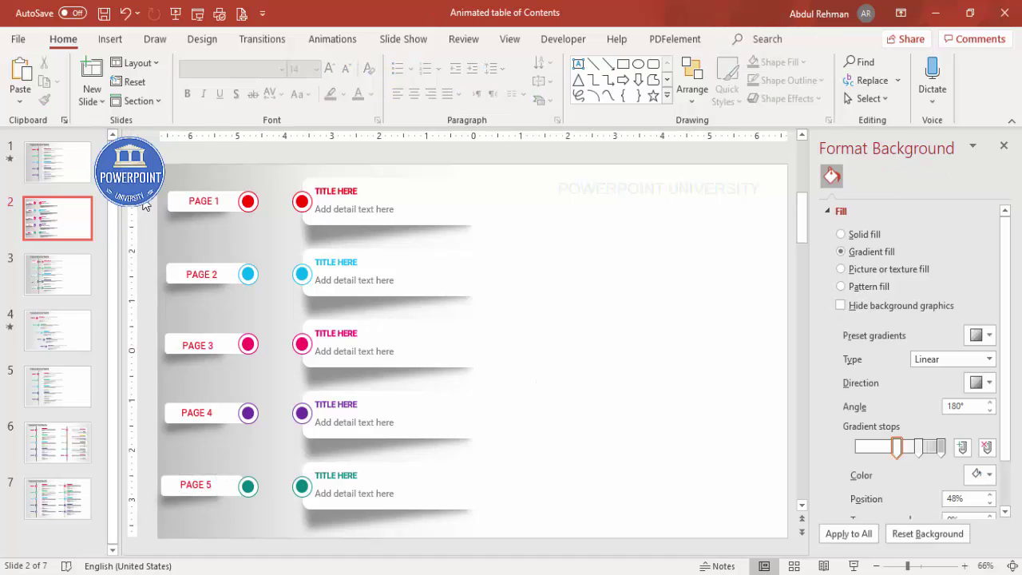
Colour the PAGE 2 label light blue and the PAGE 3 label pink
click(201, 274)
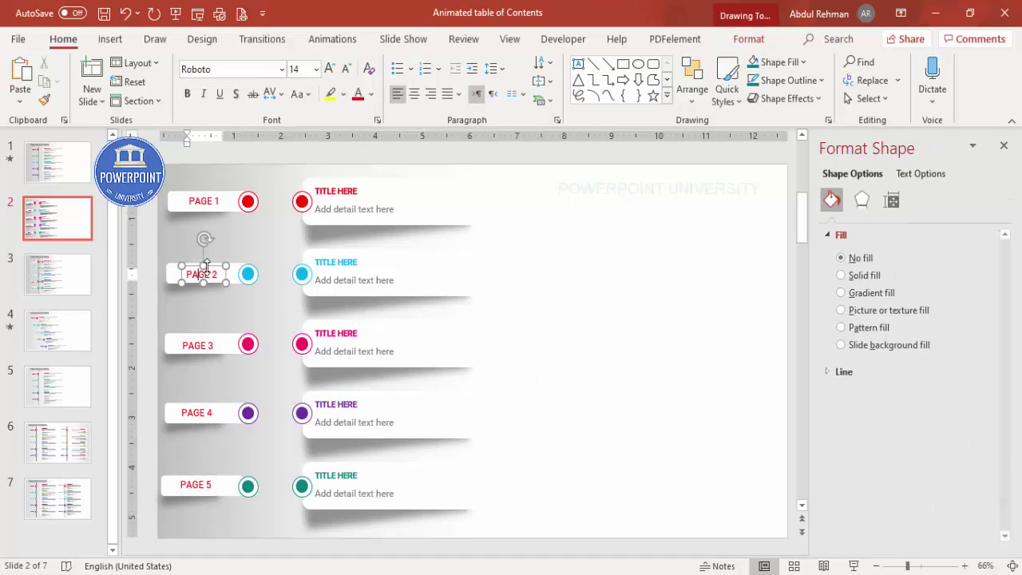
drag(213, 264, 213, 263)
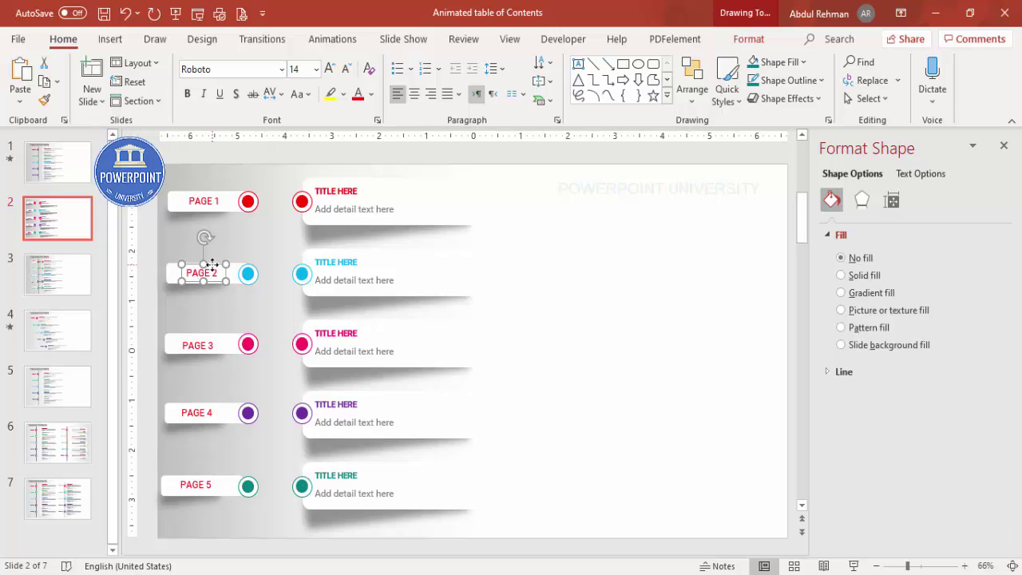
click(371, 94)
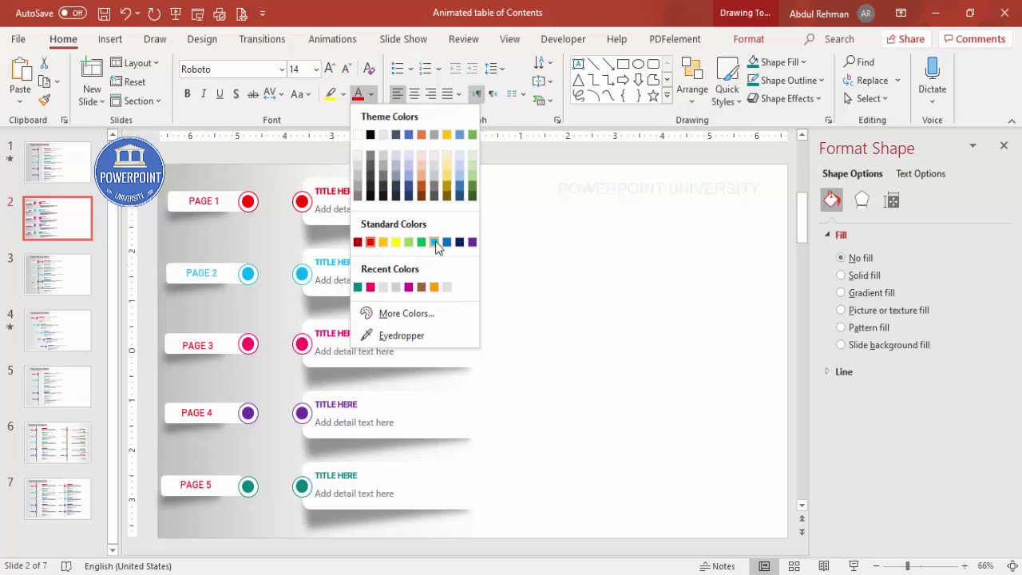
click(434, 239)
click(198, 343)
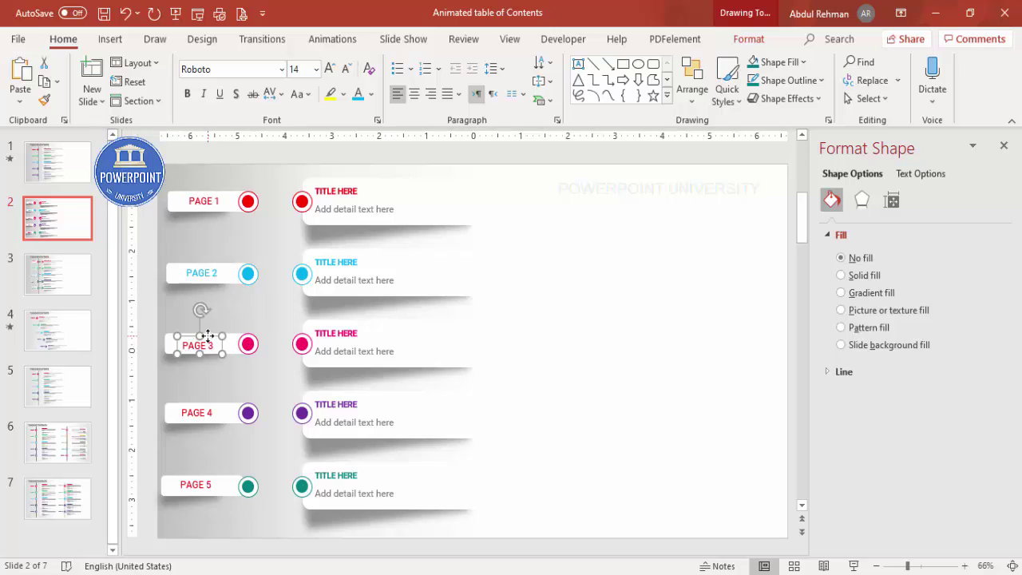
drag(207, 335, 208, 333)
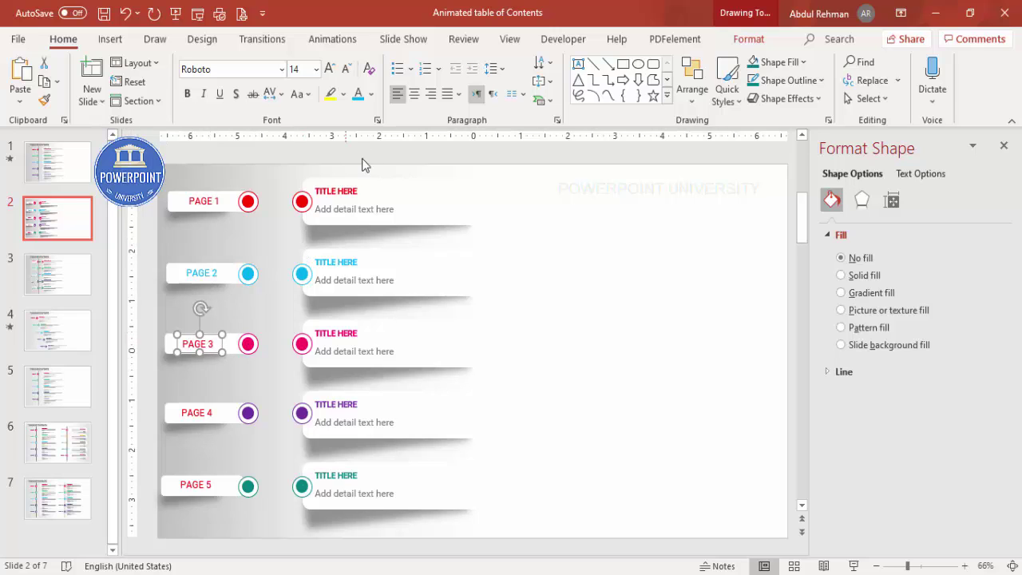
click(372, 94)
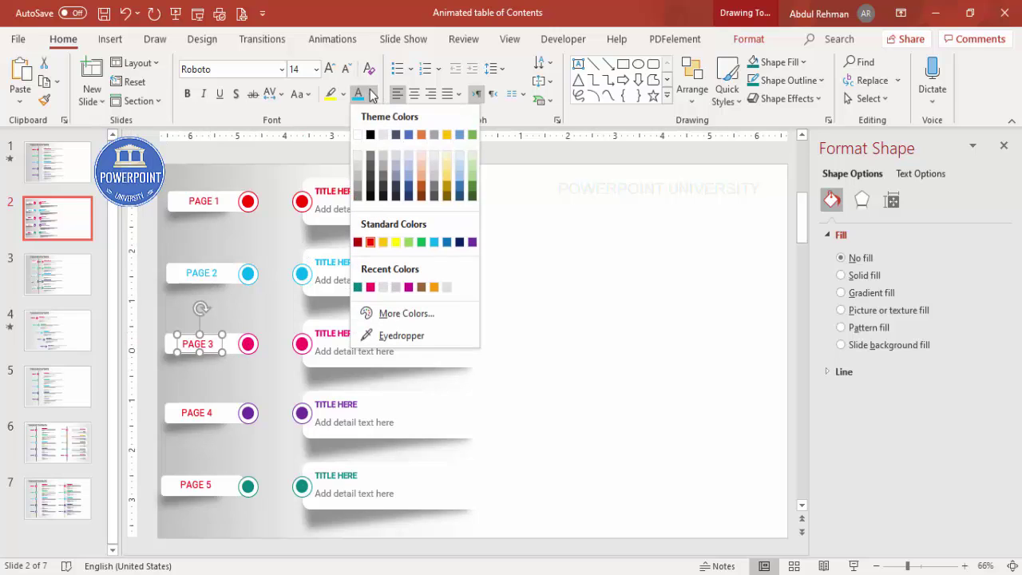
click(370, 287)
Colour the PAGE 4 label purple and the PAGE 5 label teal green
click(210, 412)
click(214, 409)
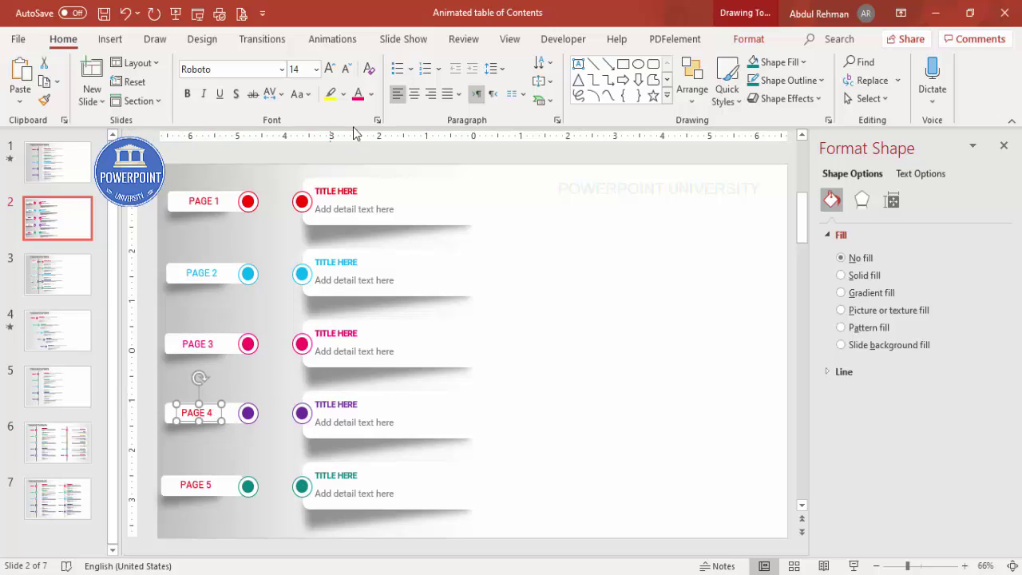
click(371, 94)
click(472, 242)
click(204, 484)
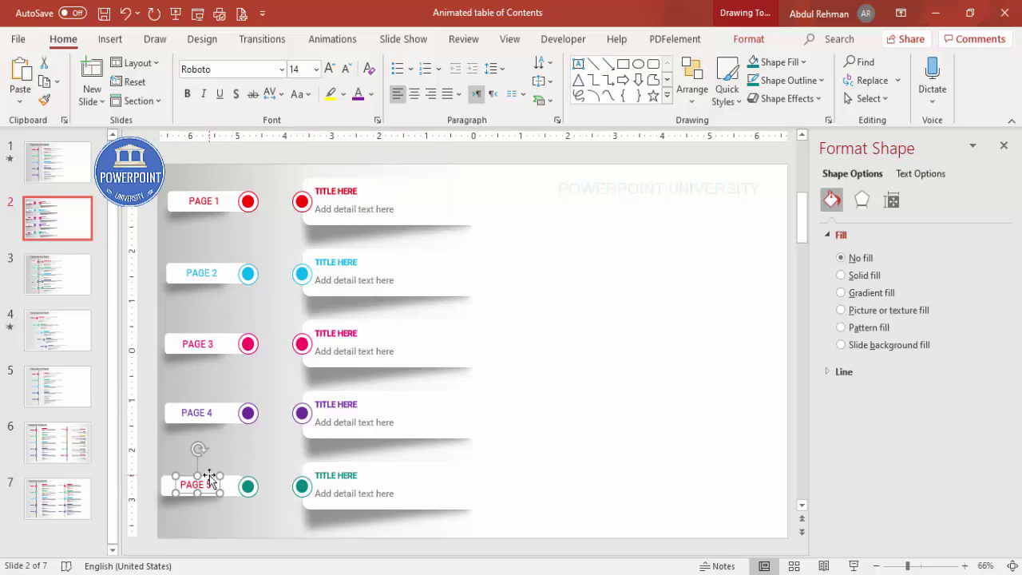
click(371, 94)
click(371, 287)
click(584, 314)
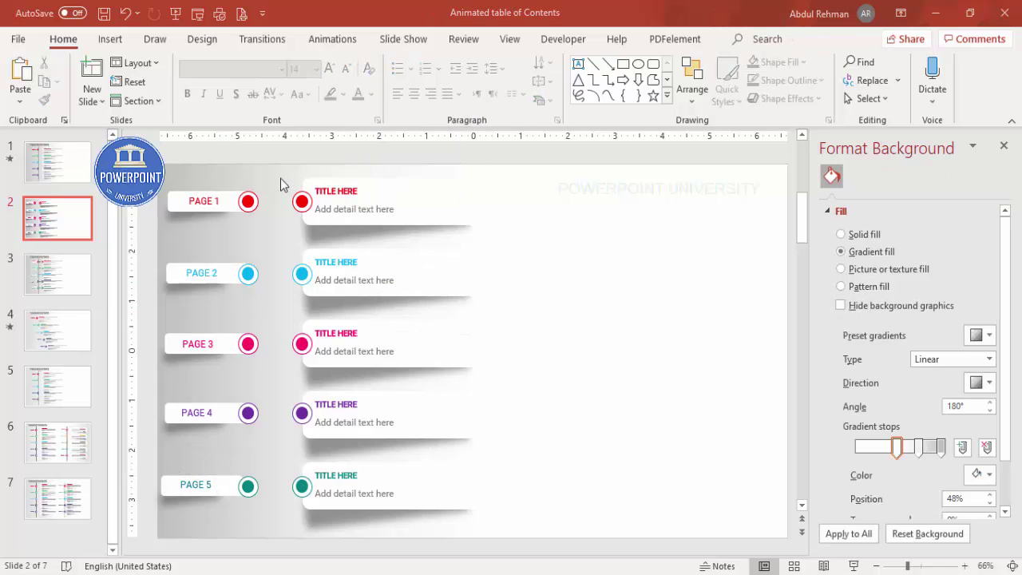
Draw a straight vertical line down through the left column of circles
click(110, 40)
click(240, 84)
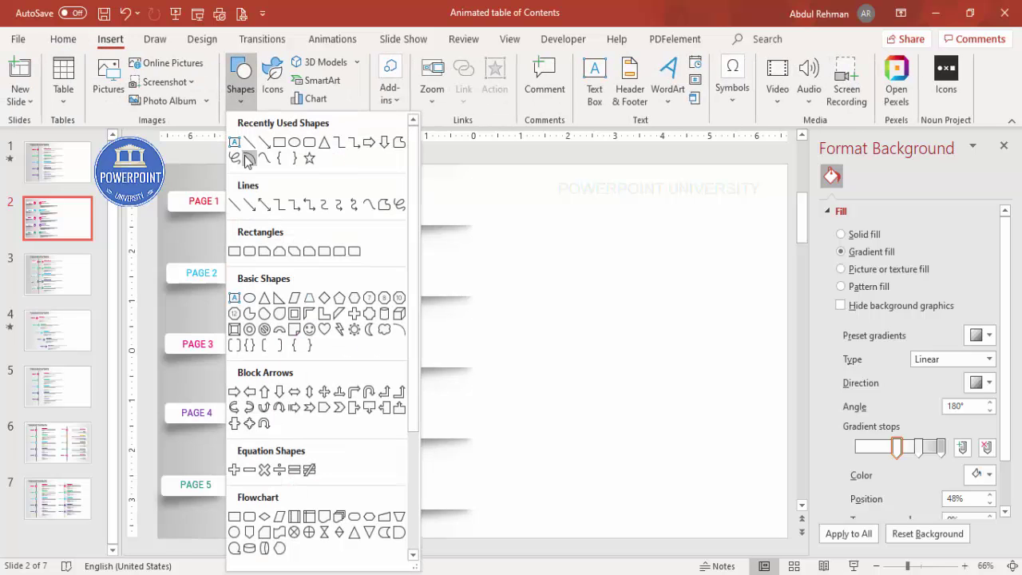
click(235, 204)
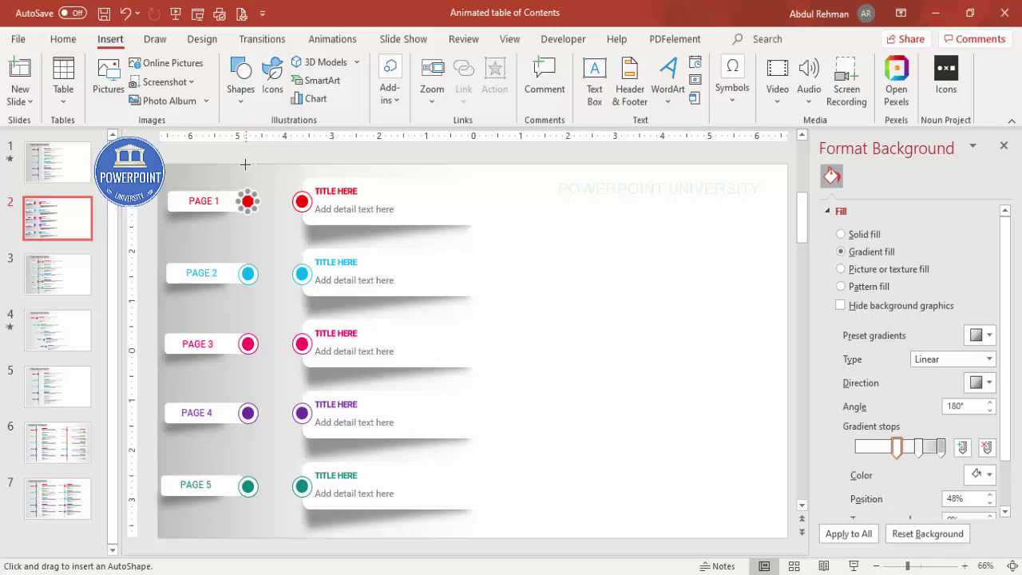
drag(245, 165, 246, 539)
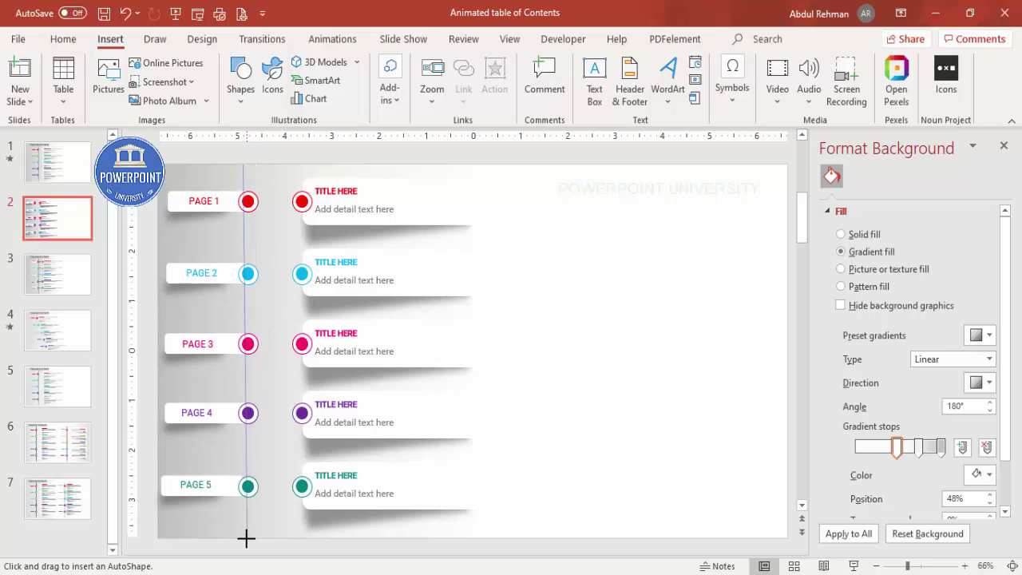
drag(246, 539, 246, 539)
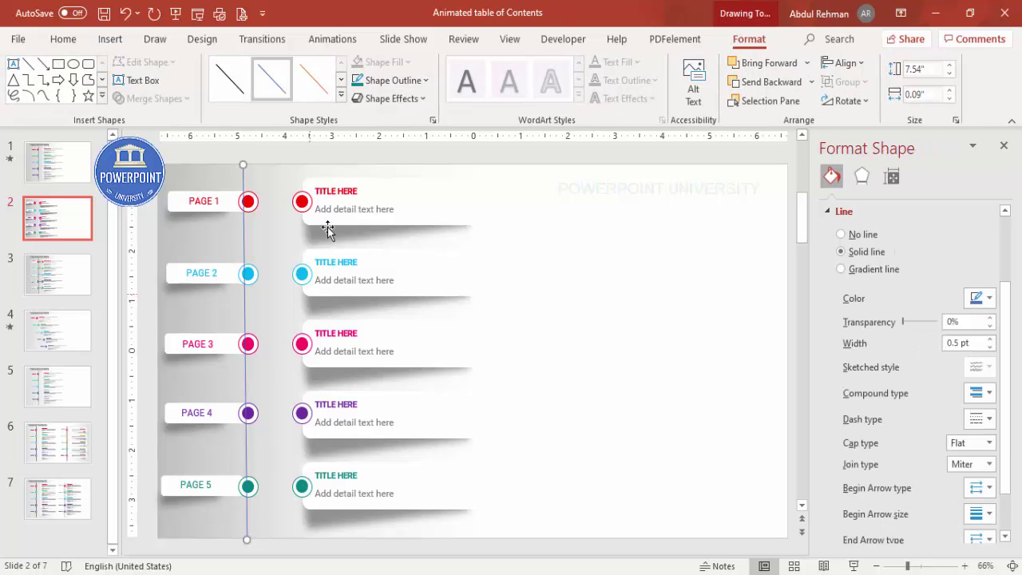
Make the line grey, nudge it onto the circle centres, and send it to back
click(391, 80)
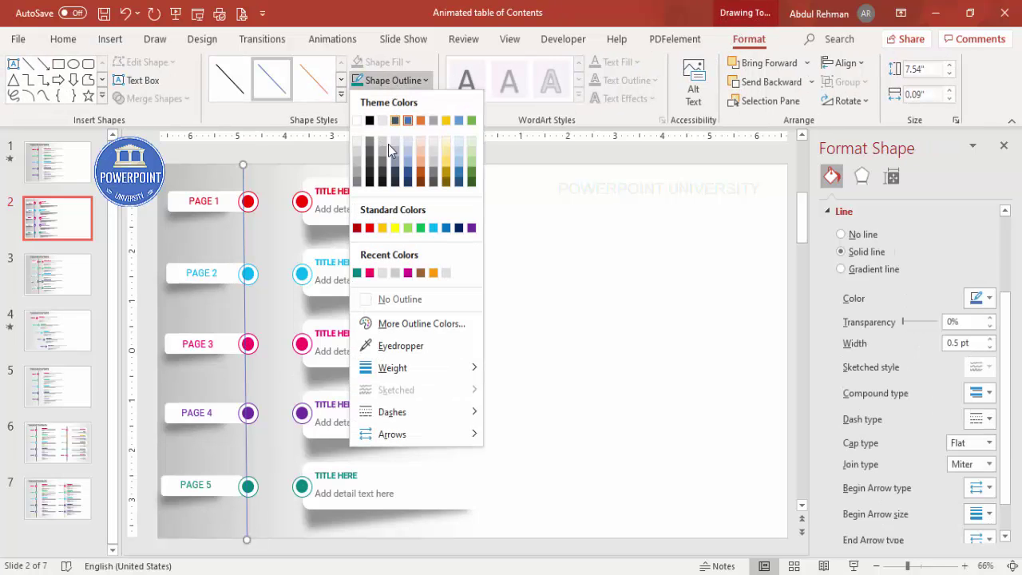
click(357, 182)
key(ctrl+Right)
key(ctrl+Right)
key(ctrl+Right)
key(ctrl+Right)
key(ctrl+Right)
key(ctrl+Right)
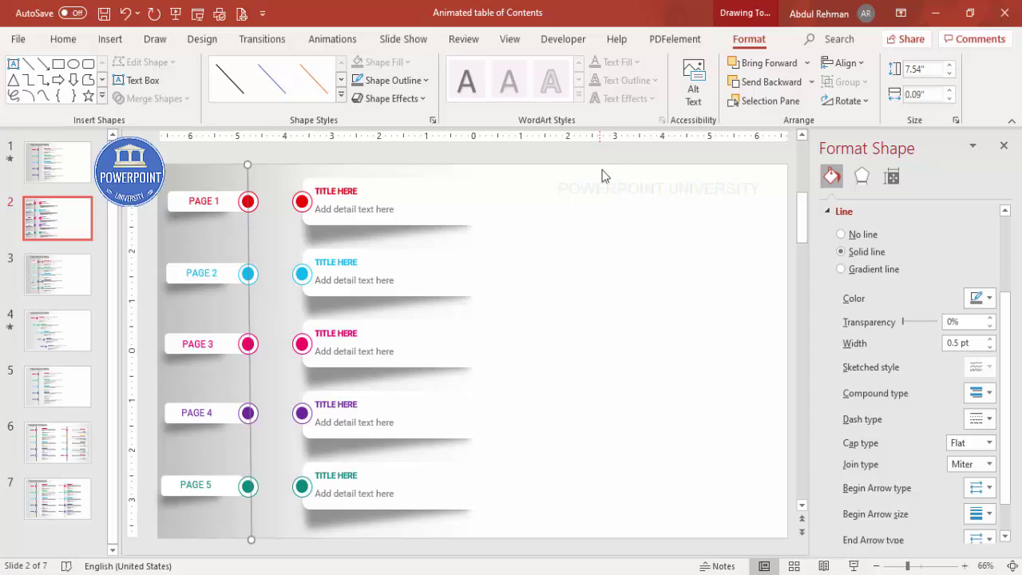
click(812, 83)
click(768, 119)
Select the PAGE 1 to PAGE 5 circles and centre-align them on one vertical axis
click(683, 232)
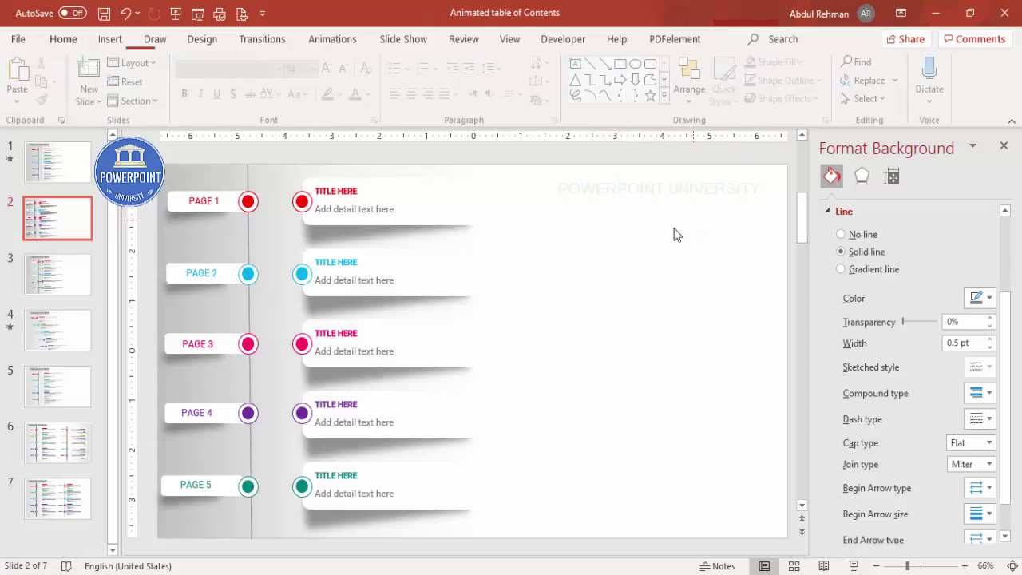
click(247, 201)
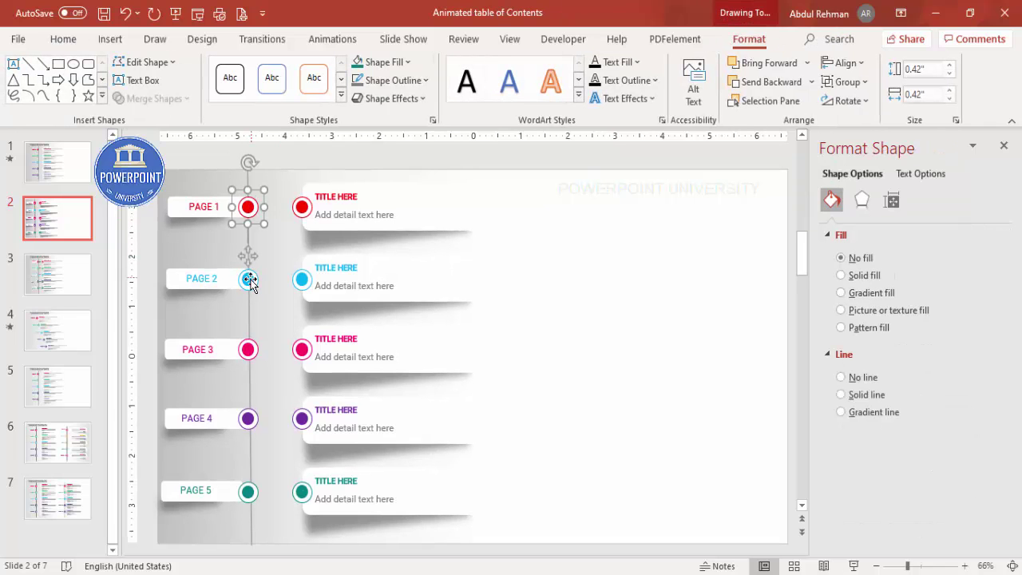
shift+click(250, 281)
shift+click(249, 279)
shift+click(249, 285)
shift+click(248, 349)
shift+click(246, 417)
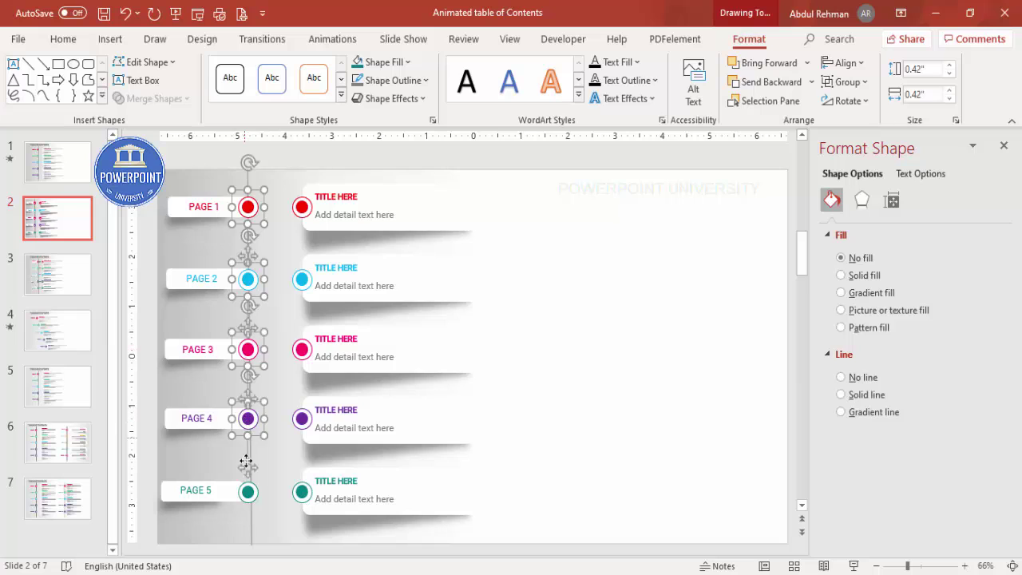
shift+click(248, 491)
click(845, 64)
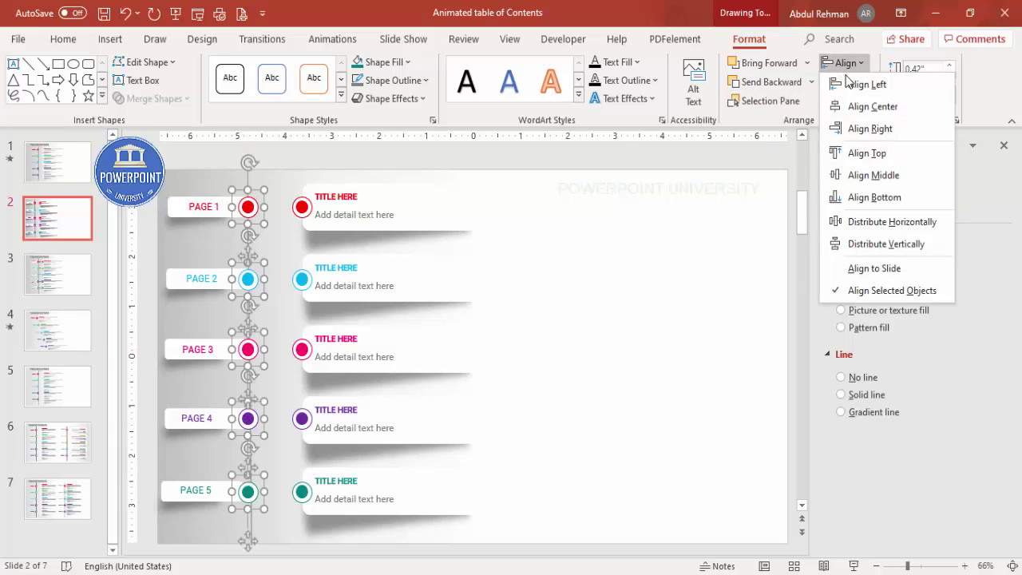
click(872, 107)
click(491, 227)
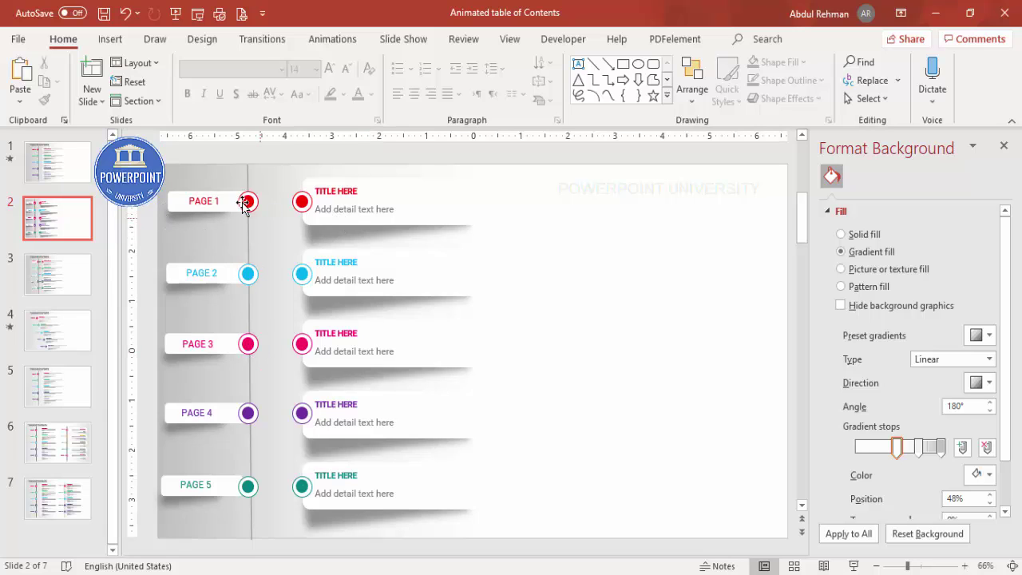
Draw a short horizontal line from a PAGE circle to its title circle
click(110, 39)
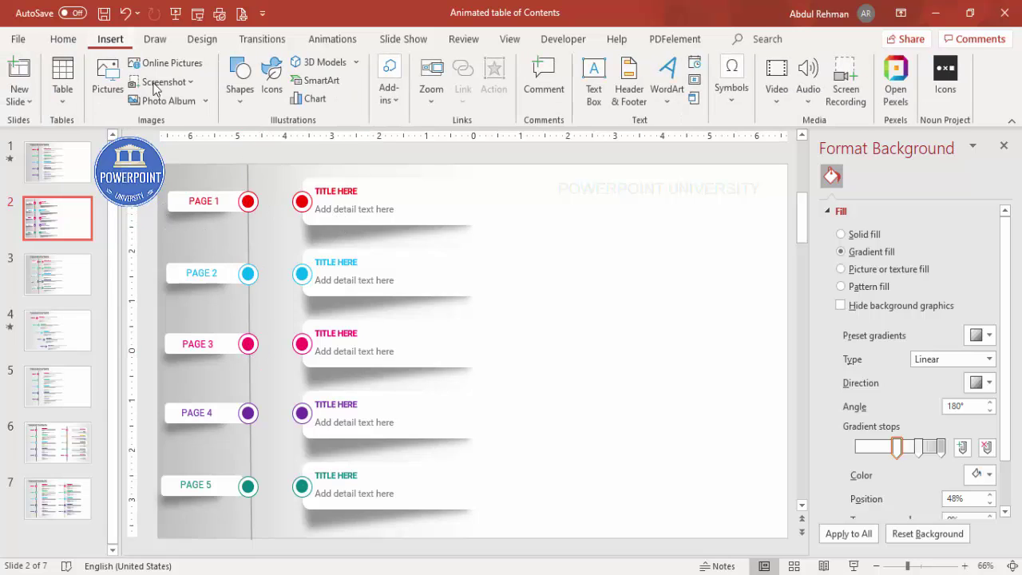
click(240, 100)
click(249, 205)
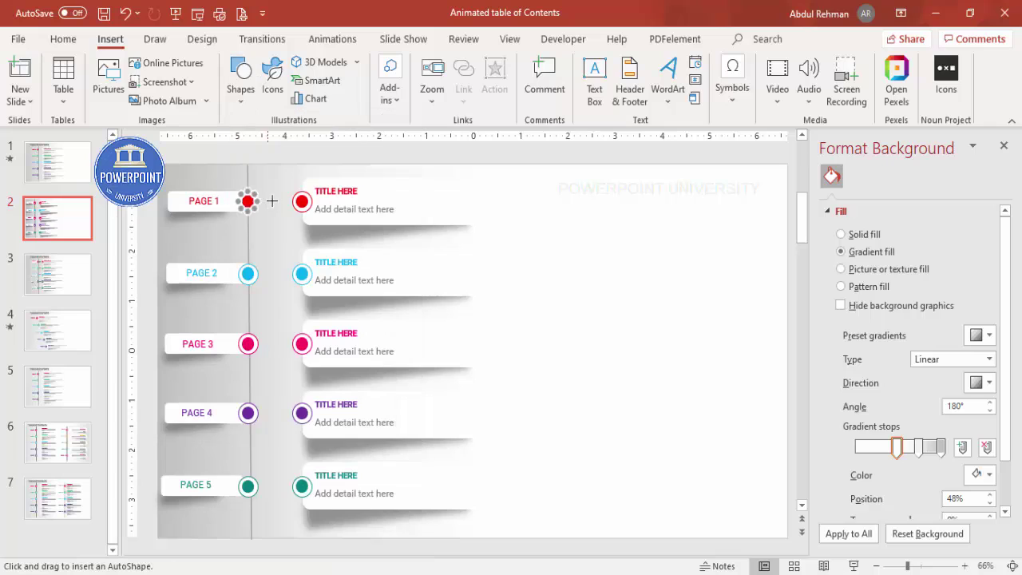
drag(256, 203, 294, 202)
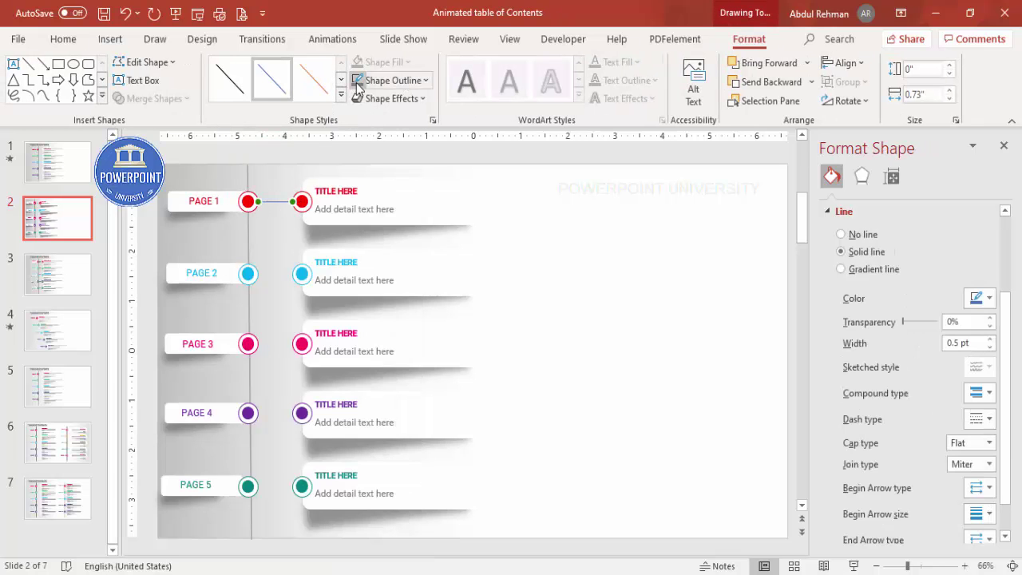
drag(266, 203, 258, 274)
drag(298, 209, 294, 274)
Duplicate the connector and attach copies to the PAGE 3, PAGE 4 and PAGE 5 rows
key(ctrl+d)
drag(254, 345, 294, 343)
key(ctrl+d)
key(ctrl+d)
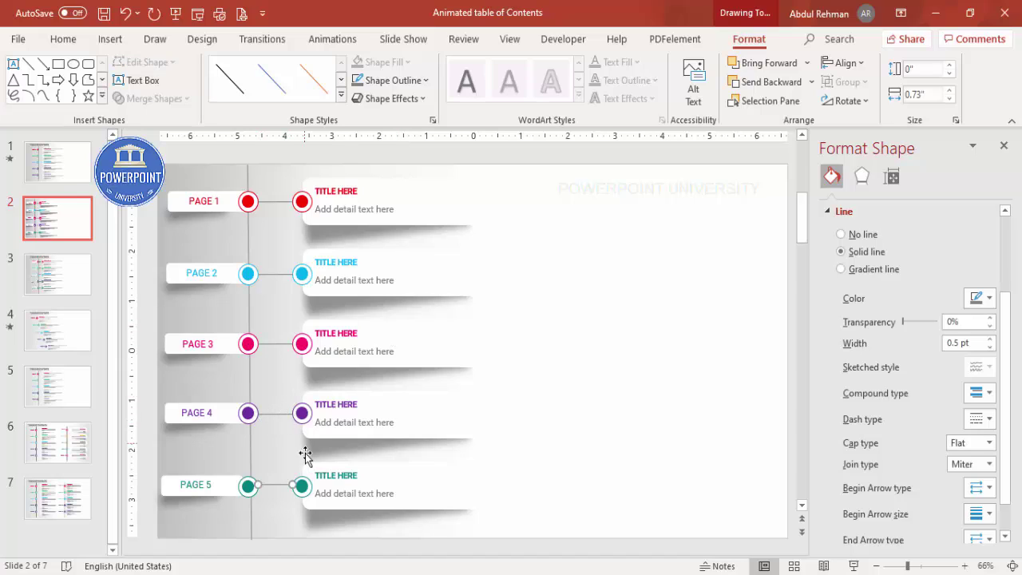
drag(260, 486, 294, 487)
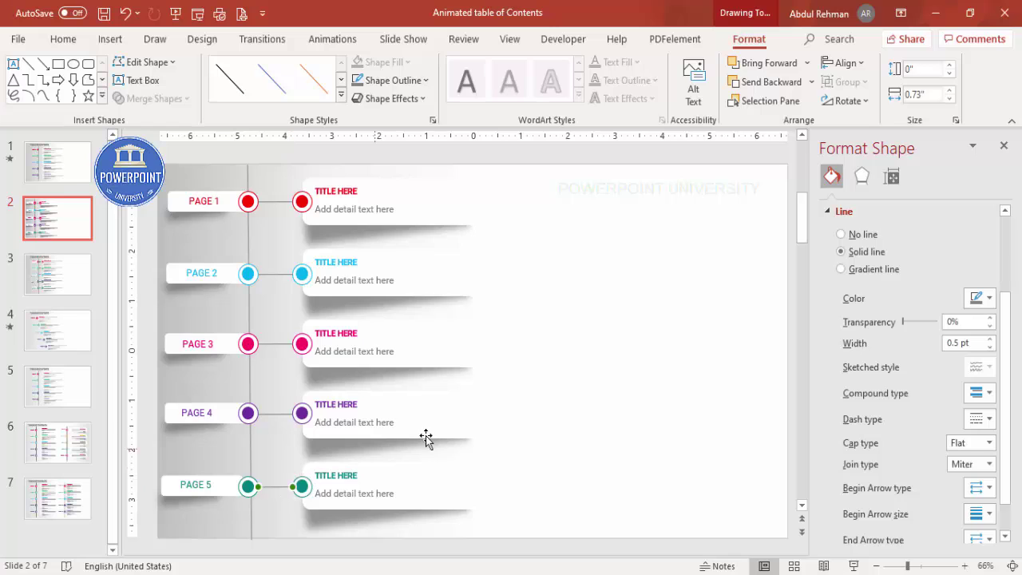
click(591, 352)
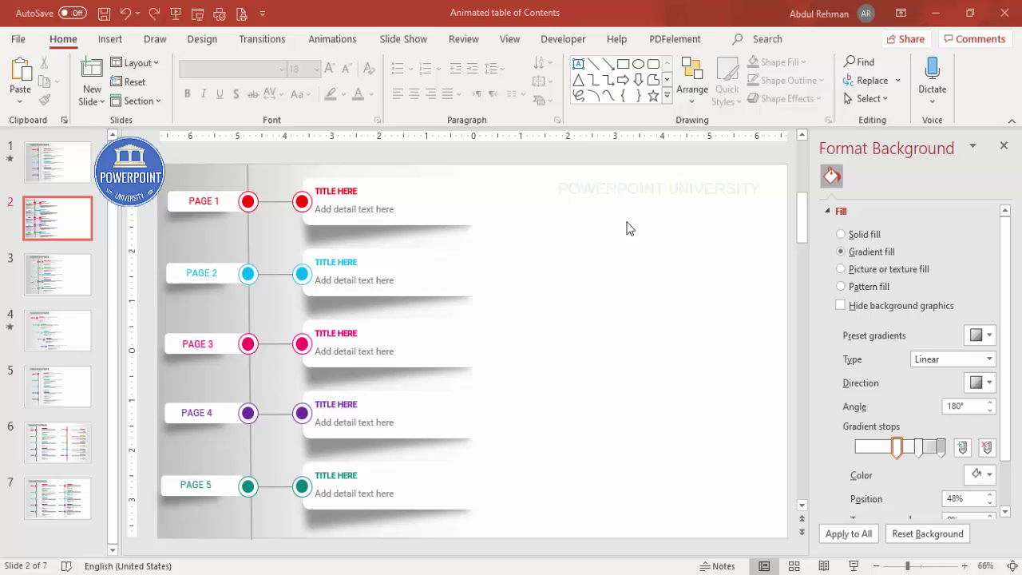
Group the PAGE 1 and PAGE 2 title cards each with its circle
drag(707, 168, 276, 245)
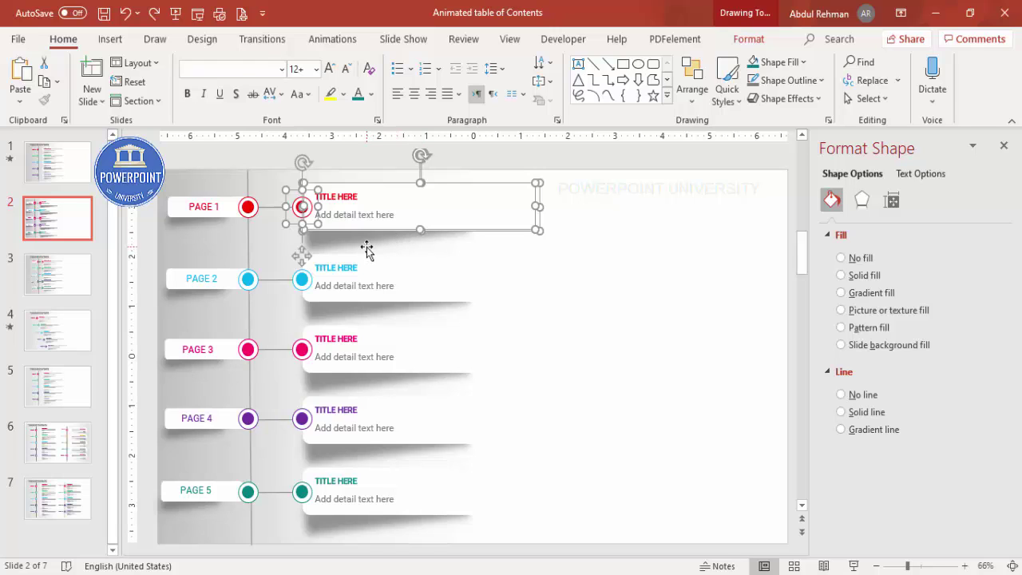
key(ctrl+g)
drag(484, 201, 583, 194)
key(ctrl+z)
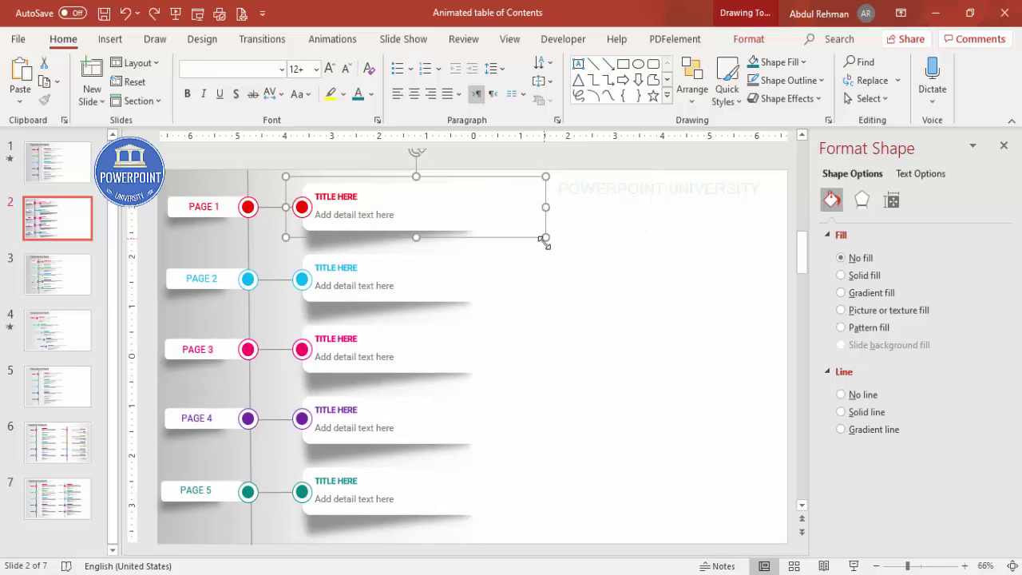
click(551, 263)
drag(611, 226, 289, 315)
key(ctrl+g)
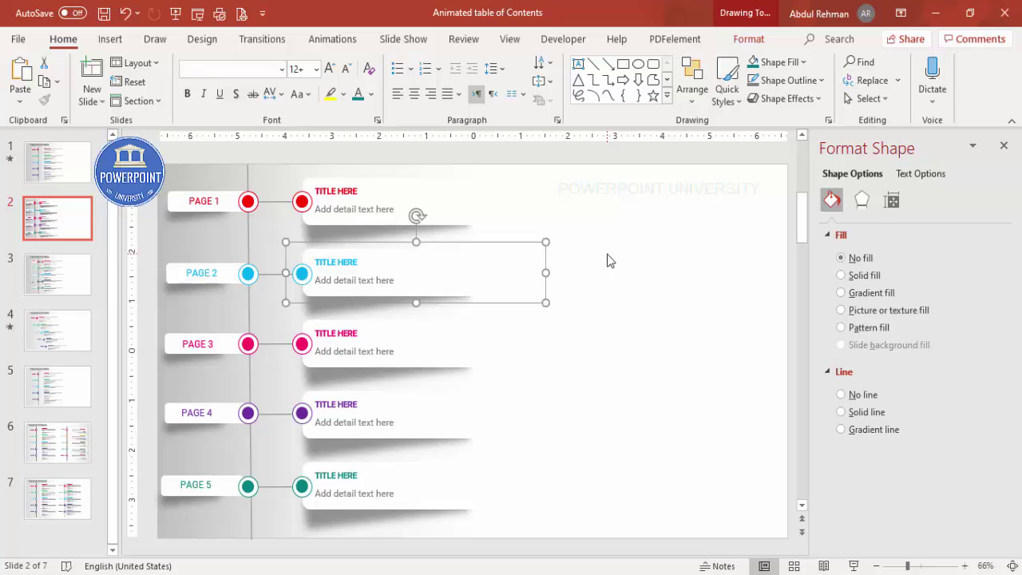
click(559, 319)
Group the PAGE 3, PAGE 4 and PAGE 5 title cards each with its circle
drag(581, 305, 281, 391)
key(ctrl+g)
click(577, 389)
drag(582, 375, 282, 459)
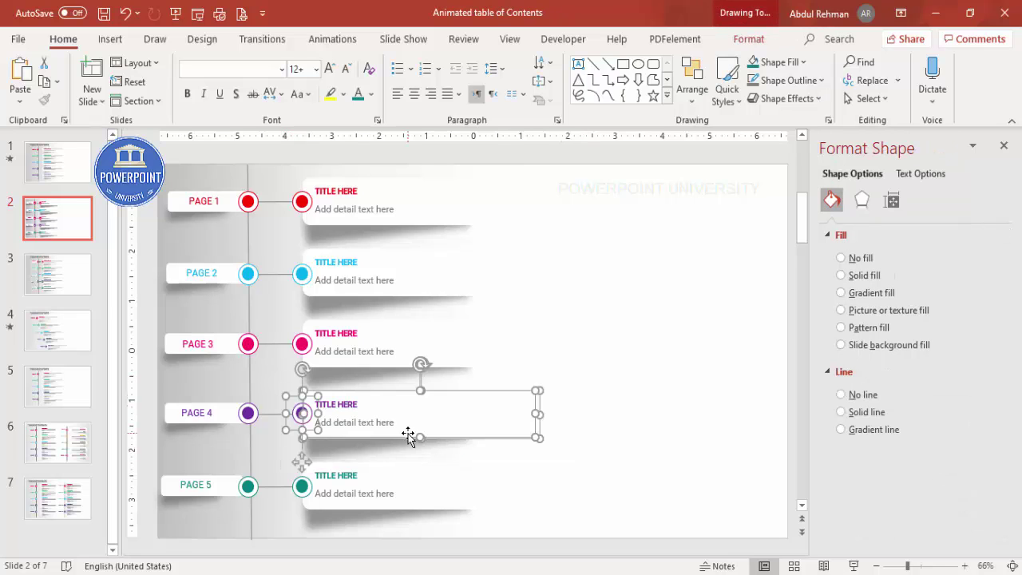
key(ctrl+g)
click(565, 464)
drag(570, 450, 285, 536)
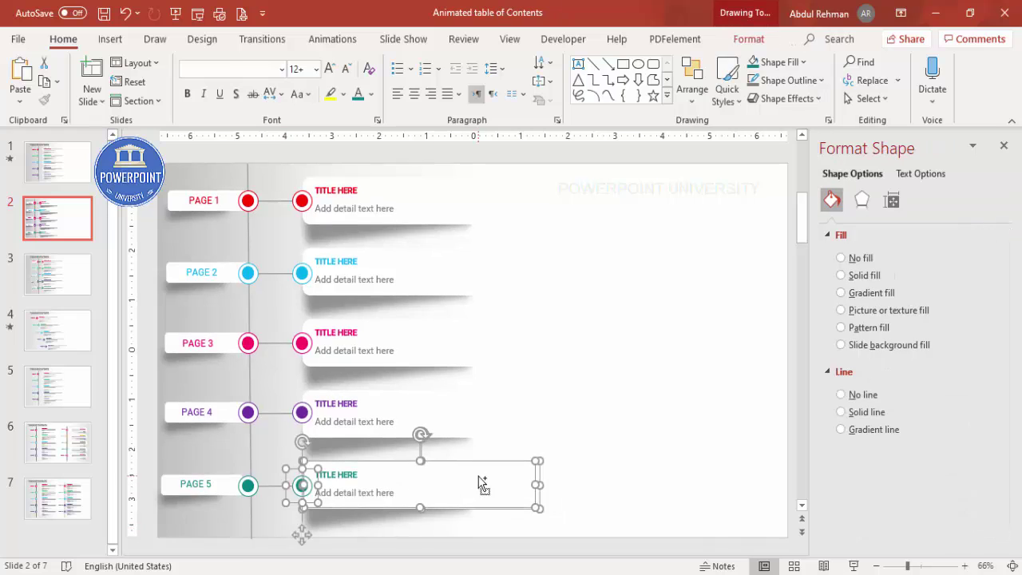
key(ctrl+g)
click(529, 346)
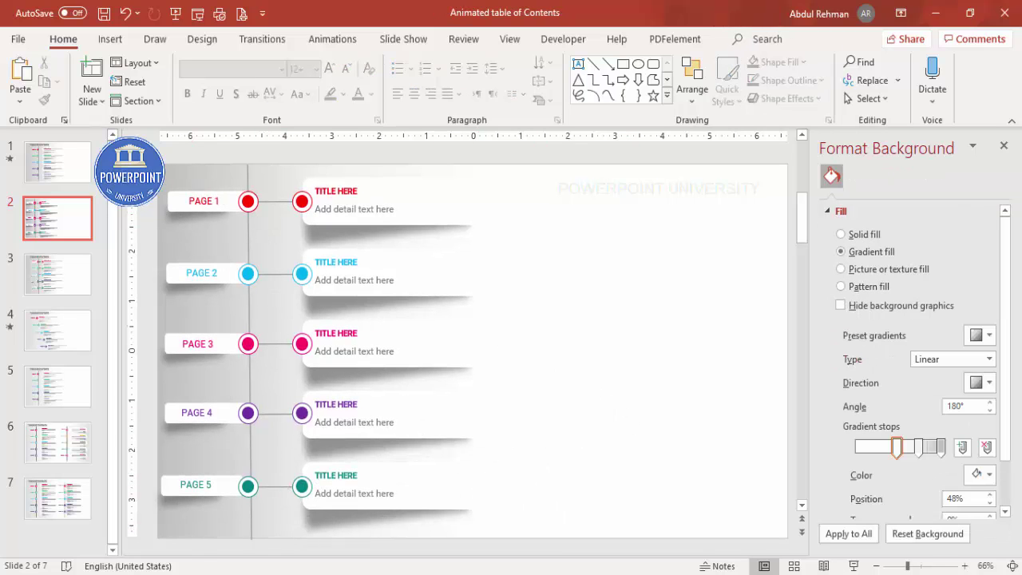
Group the PAGE 1, PAGE 2 and PAGE 3 labels each with its circle
drag(147, 171, 263, 224)
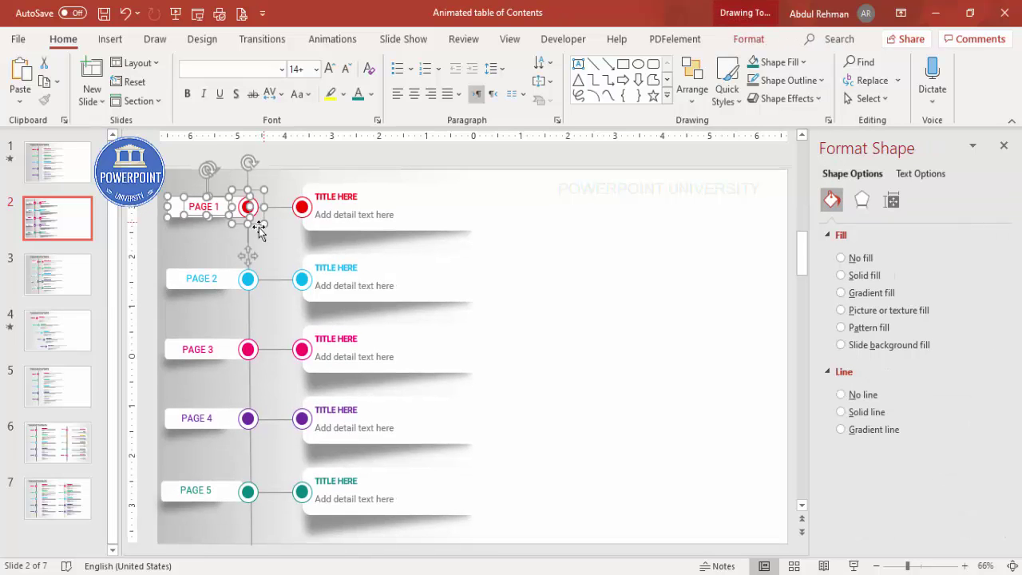
key(ctrl+g)
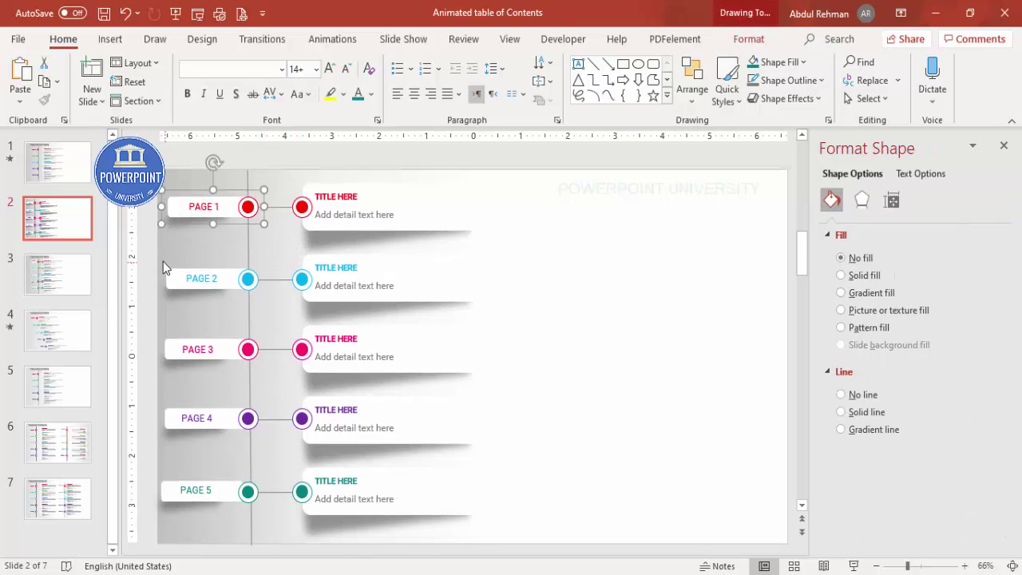
drag(154, 255, 271, 294)
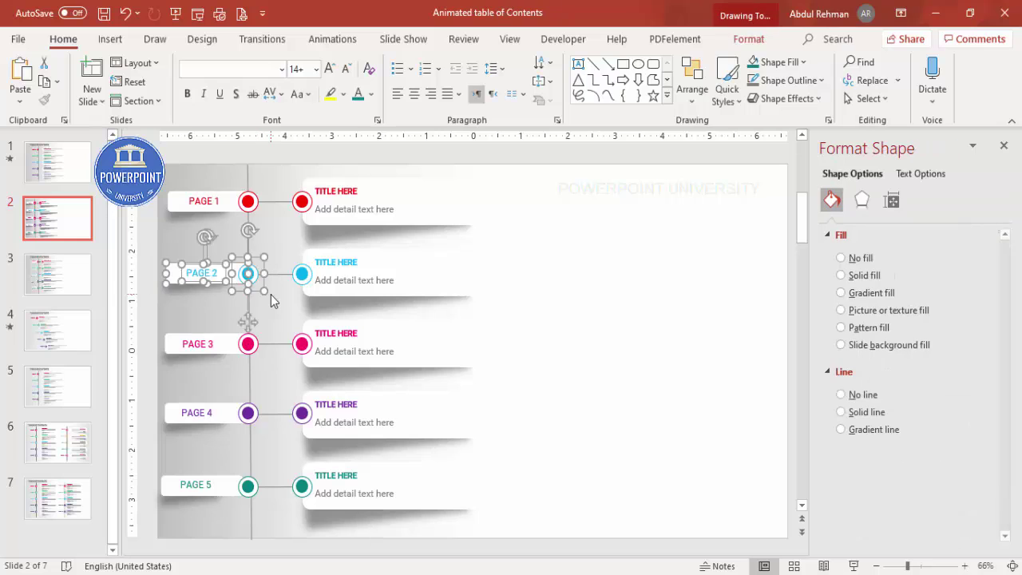
key(ctrl+g)
drag(149, 313, 271, 365)
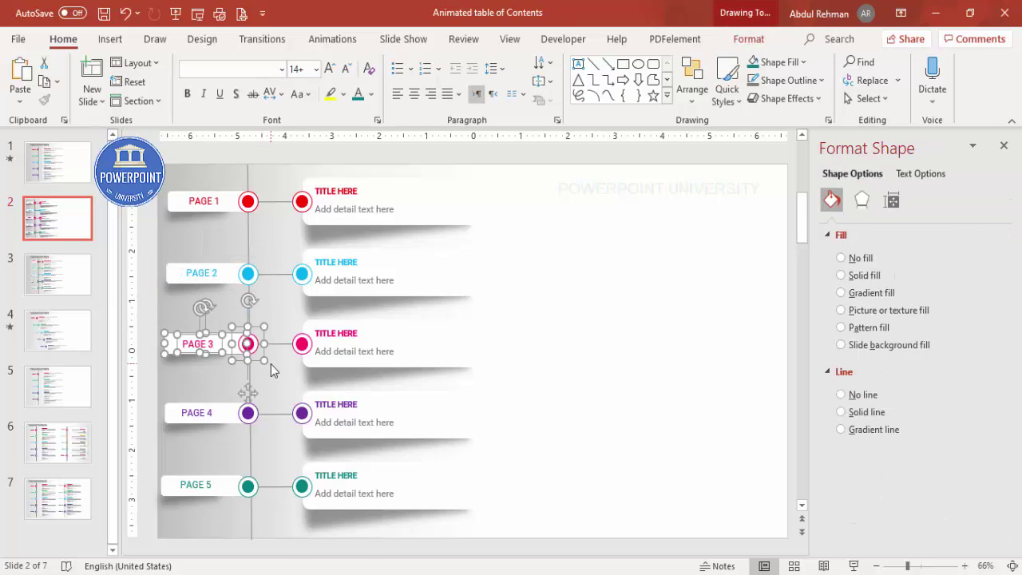
key(ctrl+g)
Group the PAGE 4 and PAGE 5 labels each with its circle
drag(151, 386, 273, 440)
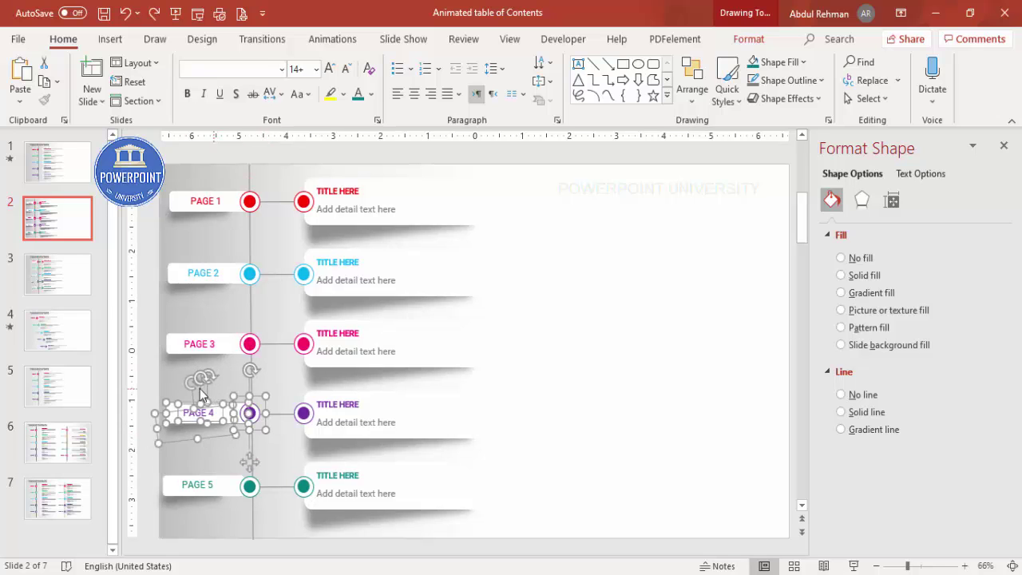
click(154, 377)
click(146, 381)
drag(147, 382, 265, 432)
key(ctrl+g)
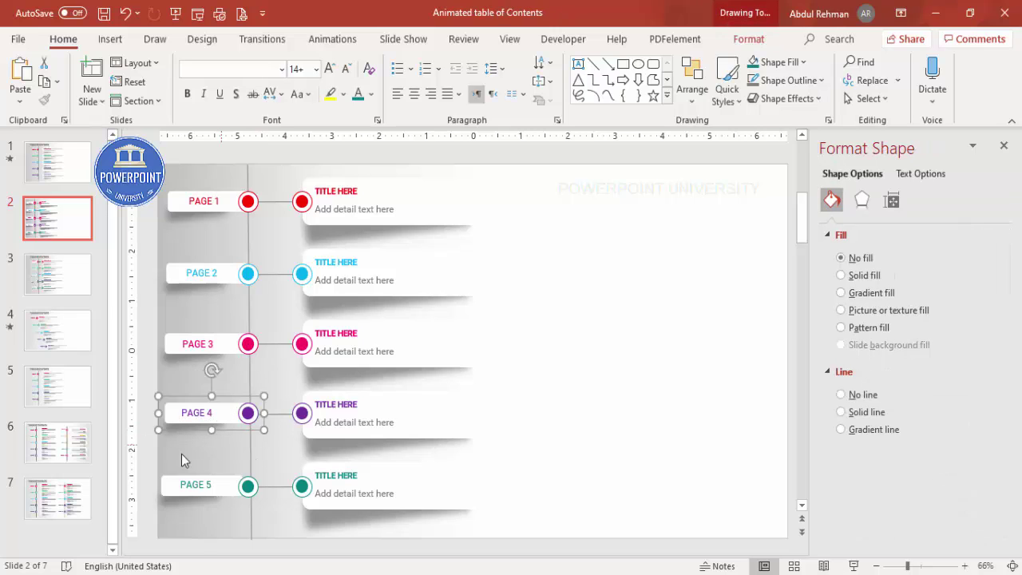
click(147, 460)
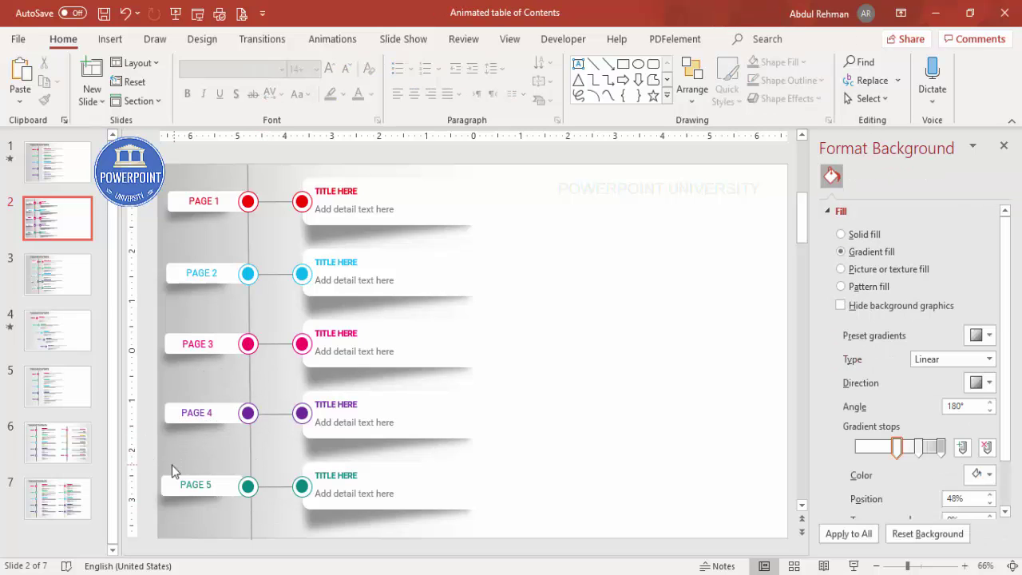
drag(147, 460, 264, 505)
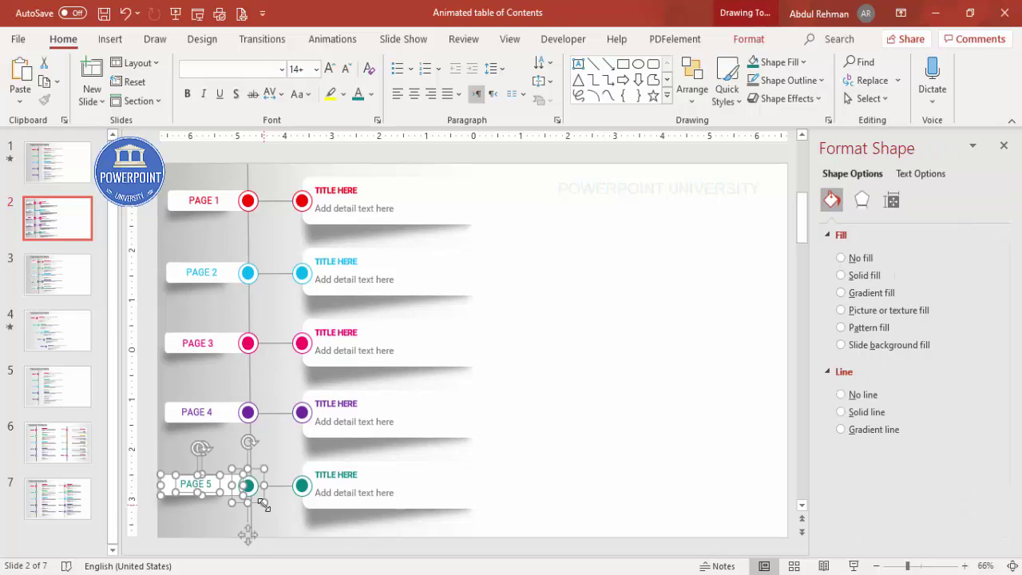
key(ctrl+g)
click(708, 292)
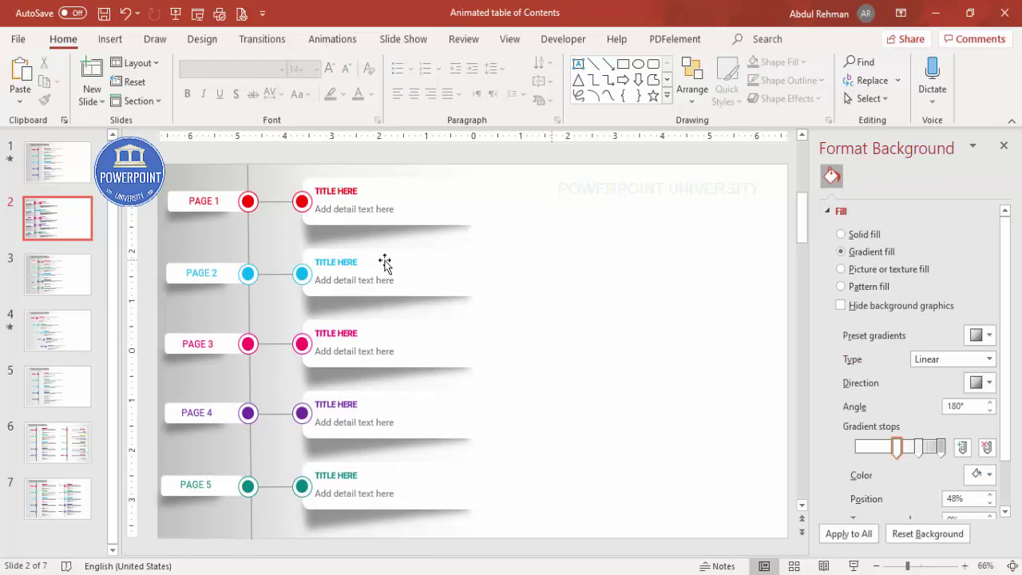
Close the background pane and give the vertical line a Stretch entrance effect
click(999, 153)
click(338, 40)
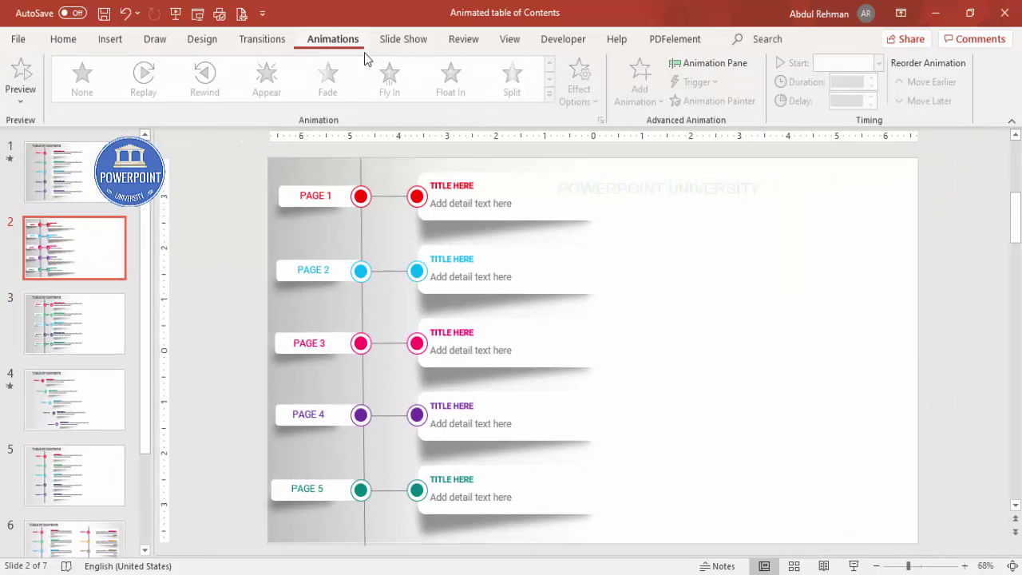
click(719, 65)
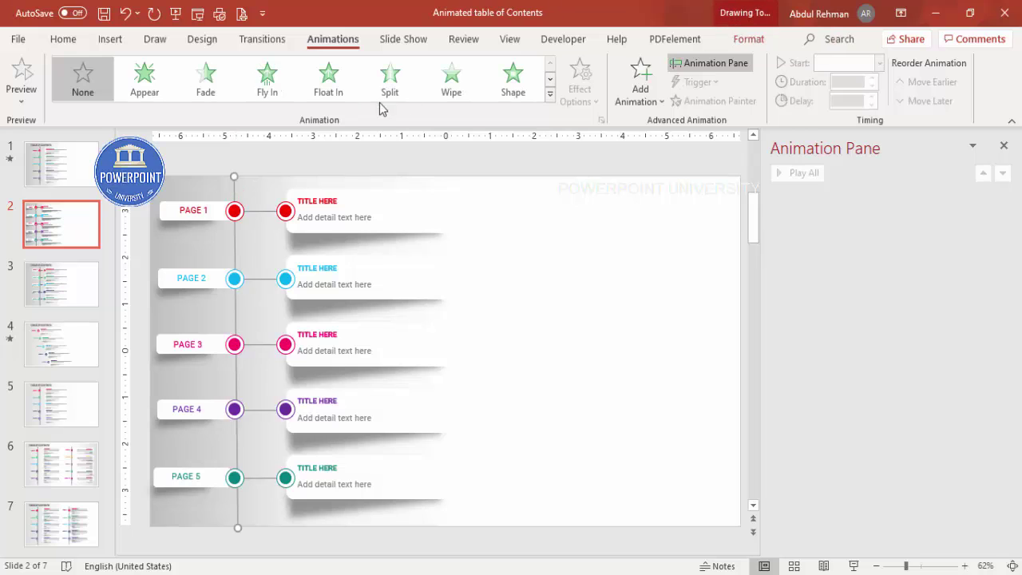
click(631, 99)
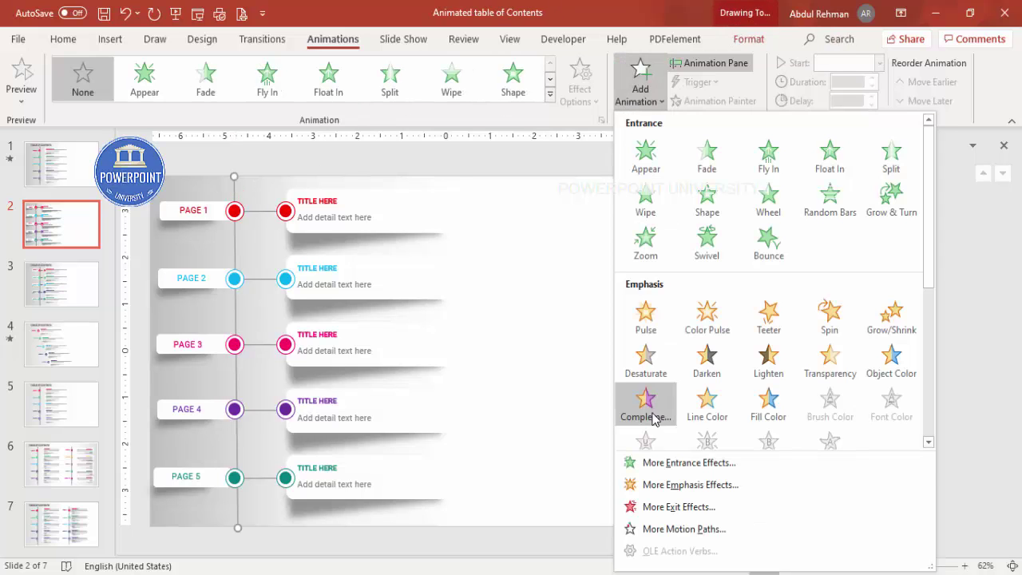
click(682, 463)
click(445, 423)
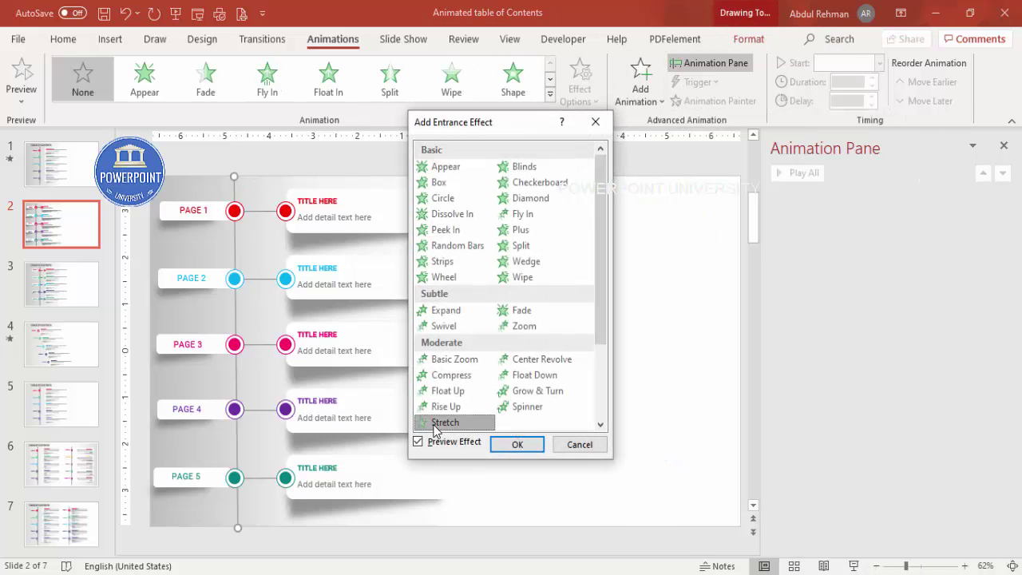
click(517, 444)
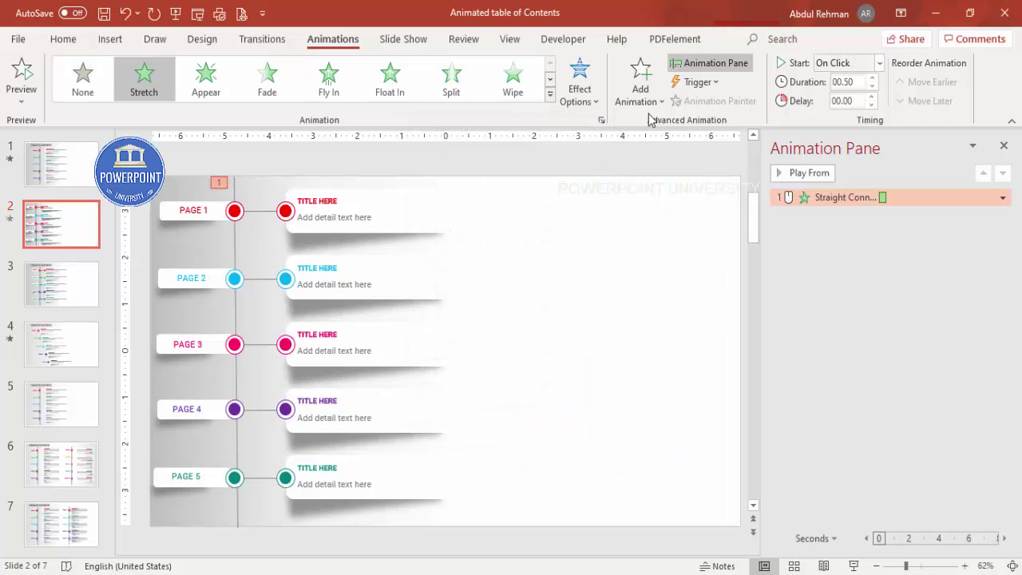
Change the line's entrance animation to Wipe, coming in From Top
click(595, 104)
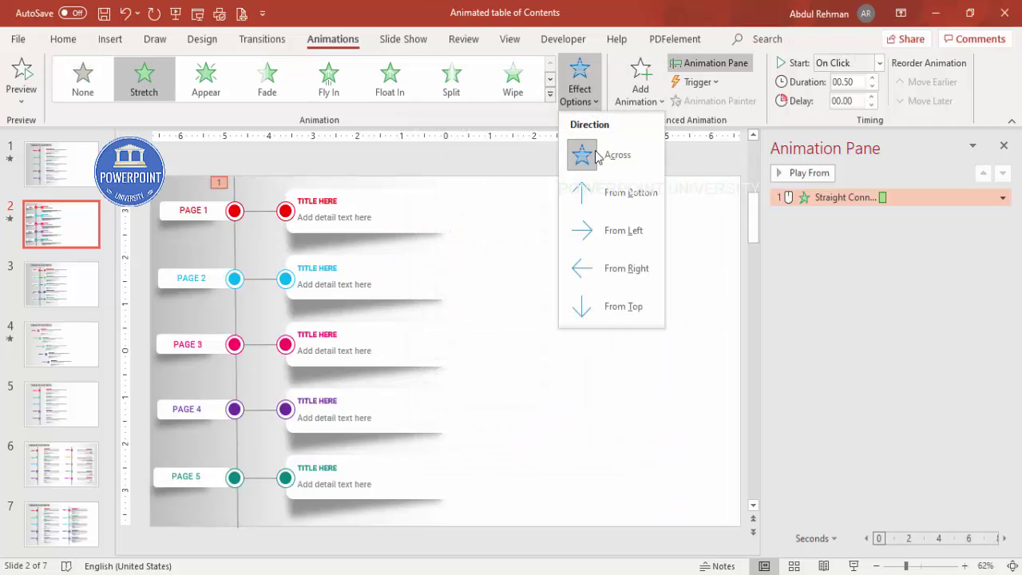
click(626, 310)
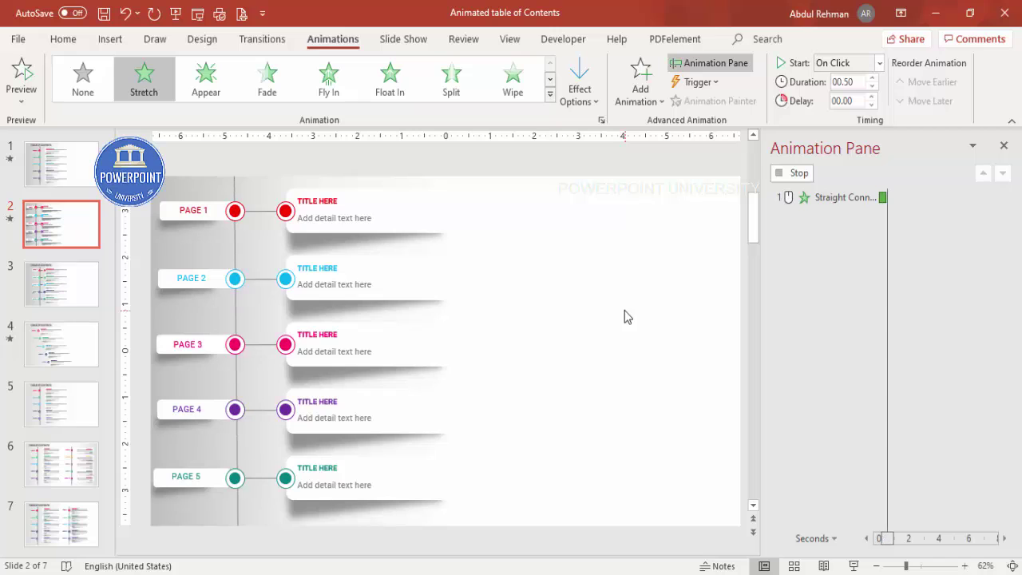
click(513, 89)
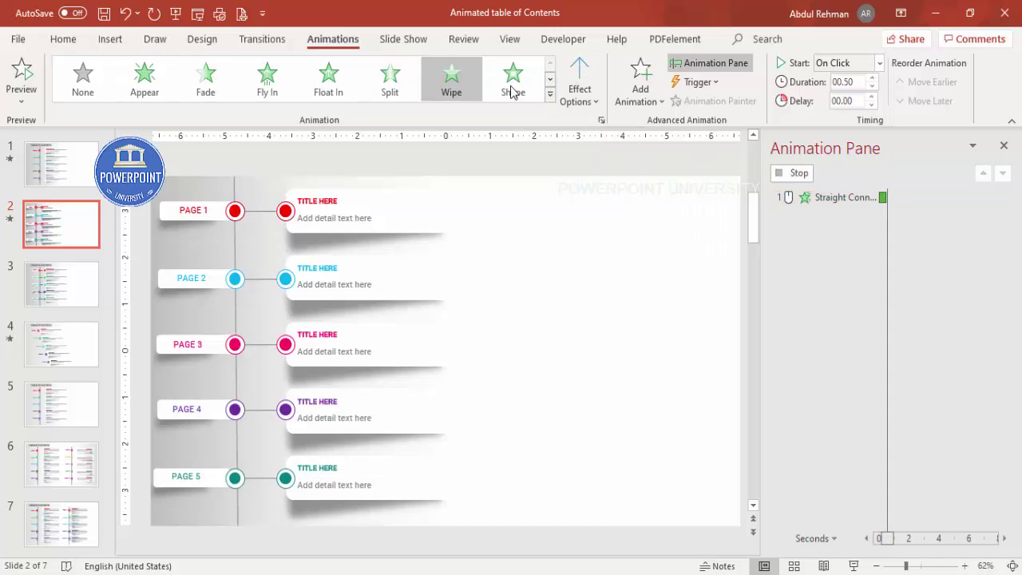
click(580, 89)
click(615, 274)
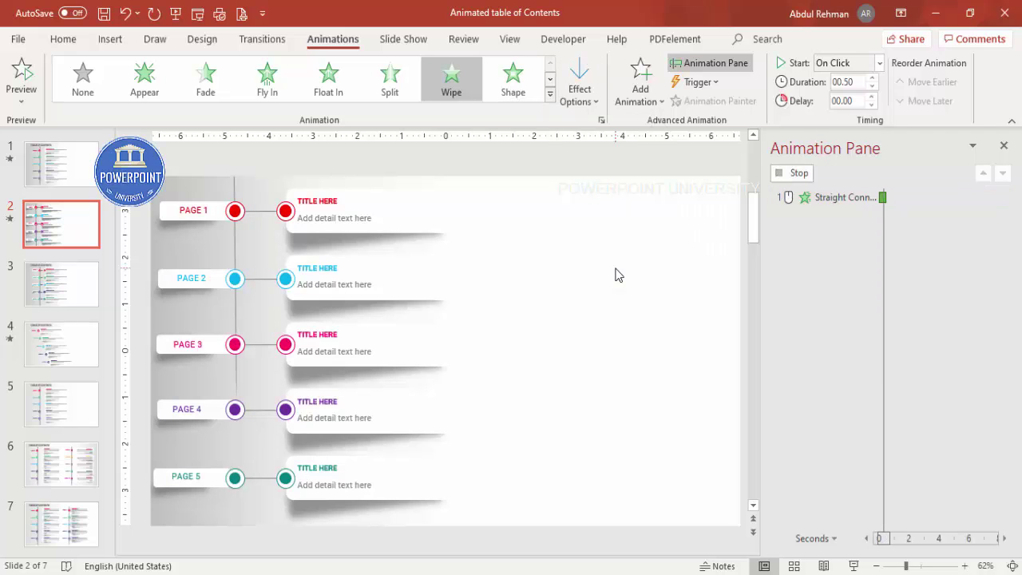
click(237, 212)
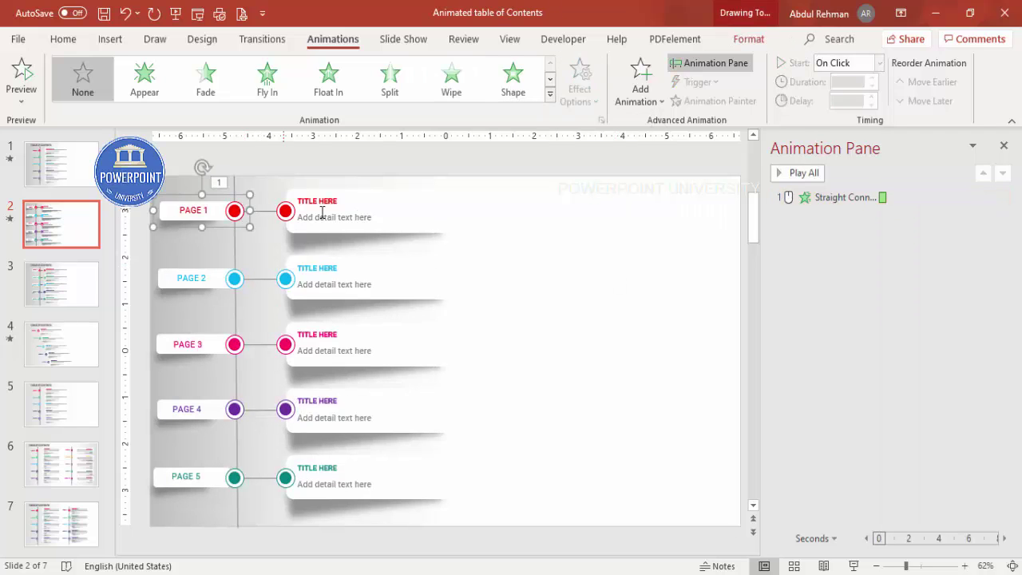
Give the PAGE 1 group (Group 96) a Wipe entrance from the right
click(640, 100)
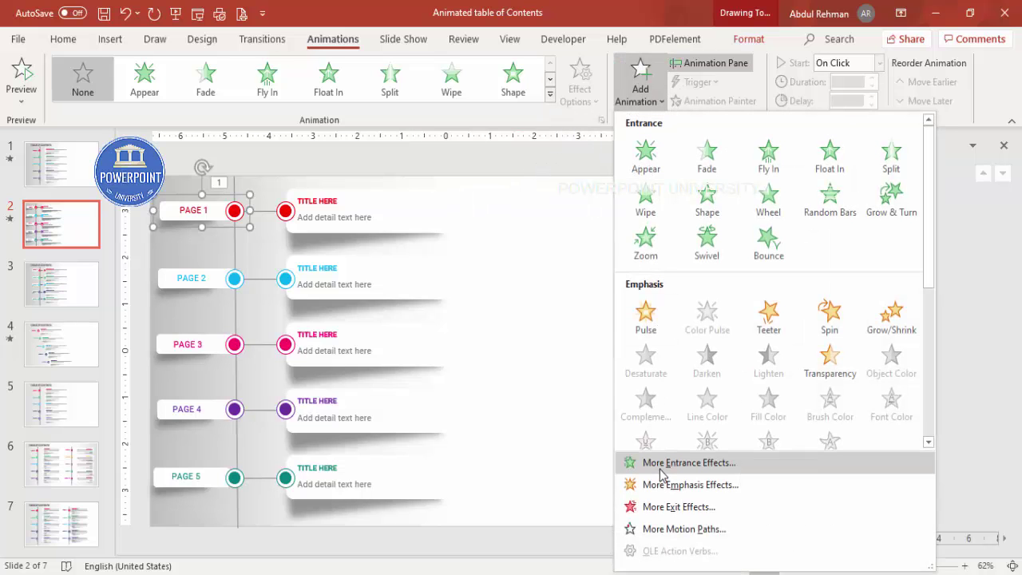
click(689, 463)
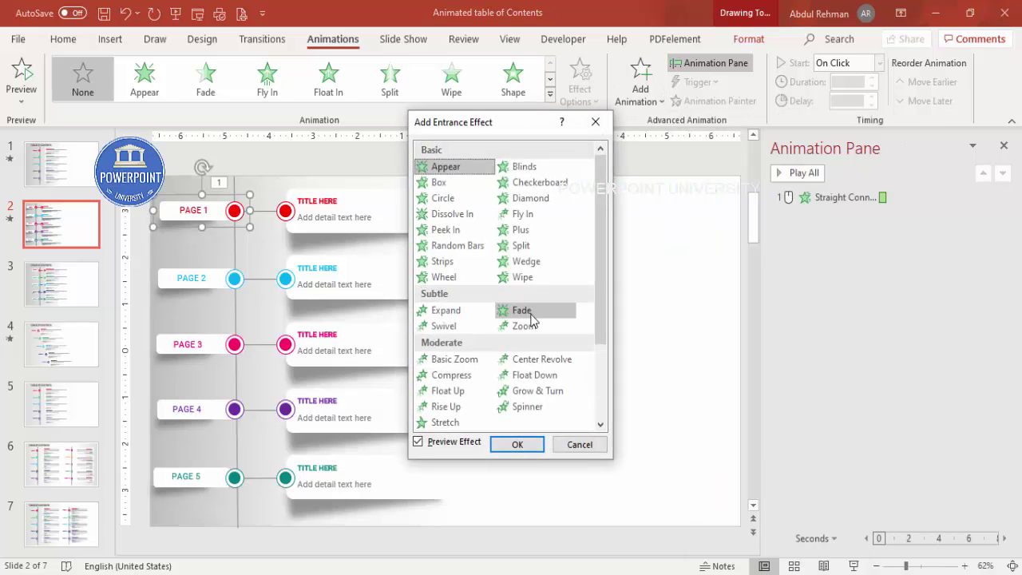
click(529, 279)
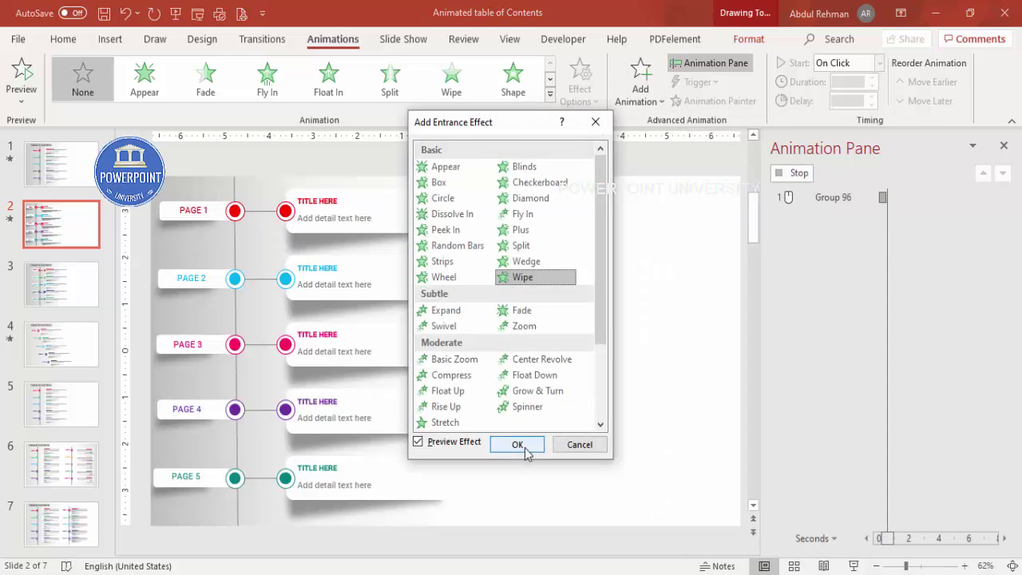
click(518, 444)
click(578, 92)
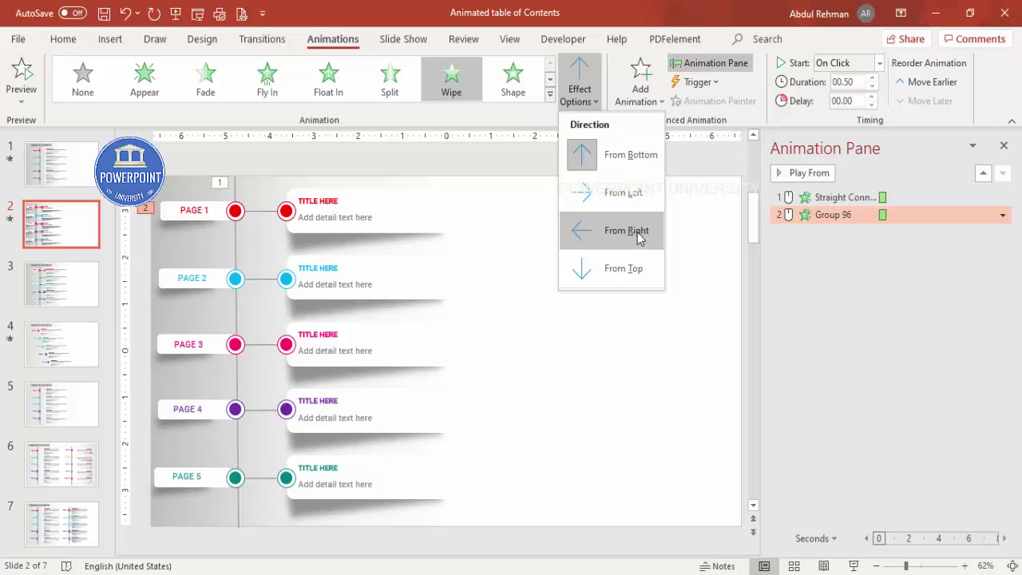
click(640, 232)
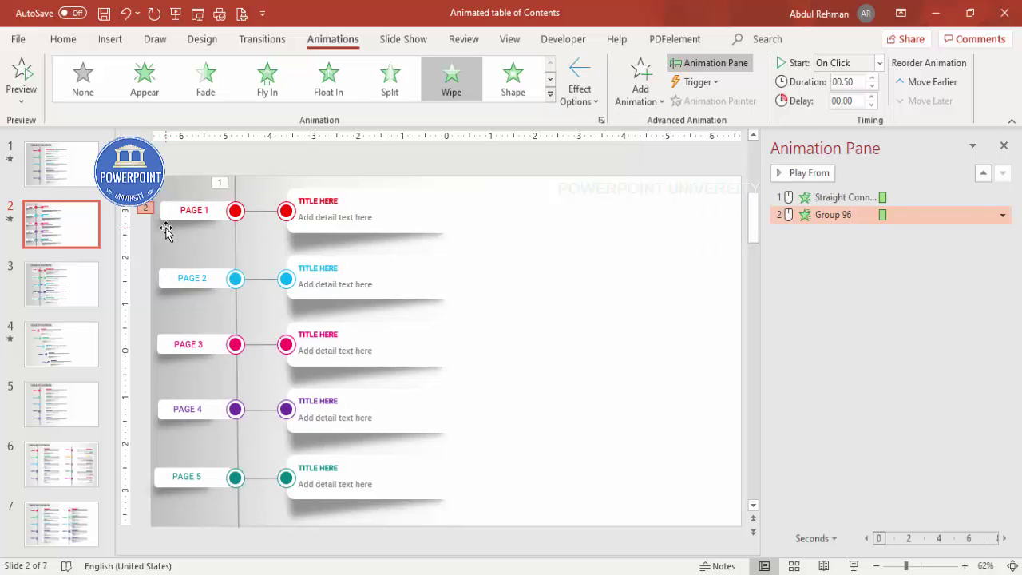
Add a Fade entrance to the PAGE 1 rectangle, starting After Previous
click(170, 230)
click(205, 80)
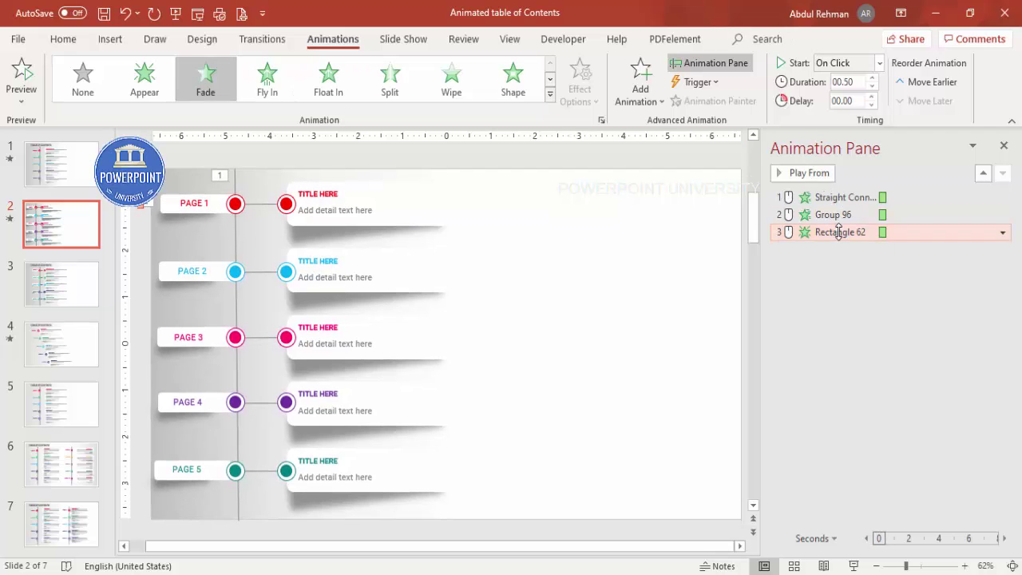
click(879, 69)
click(858, 119)
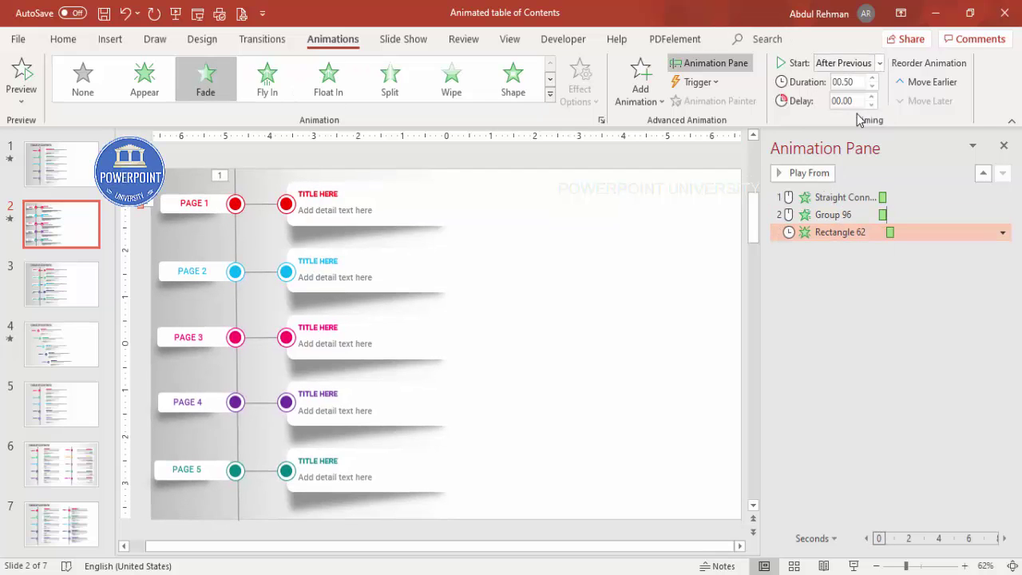
Make the first TITLE HERE card wipe in from the left, After Previous
click(416, 188)
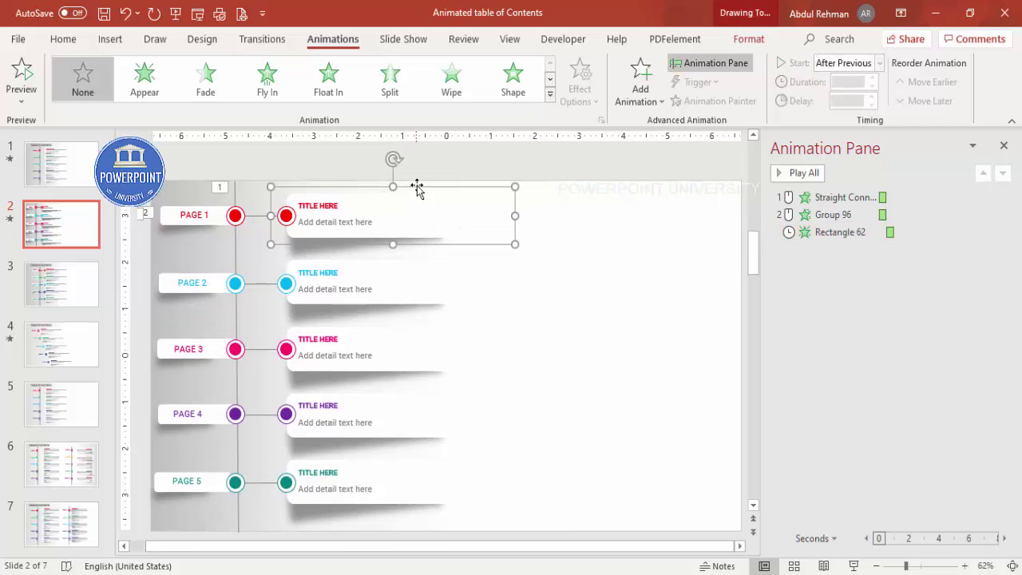
click(451, 80)
click(583, 96)
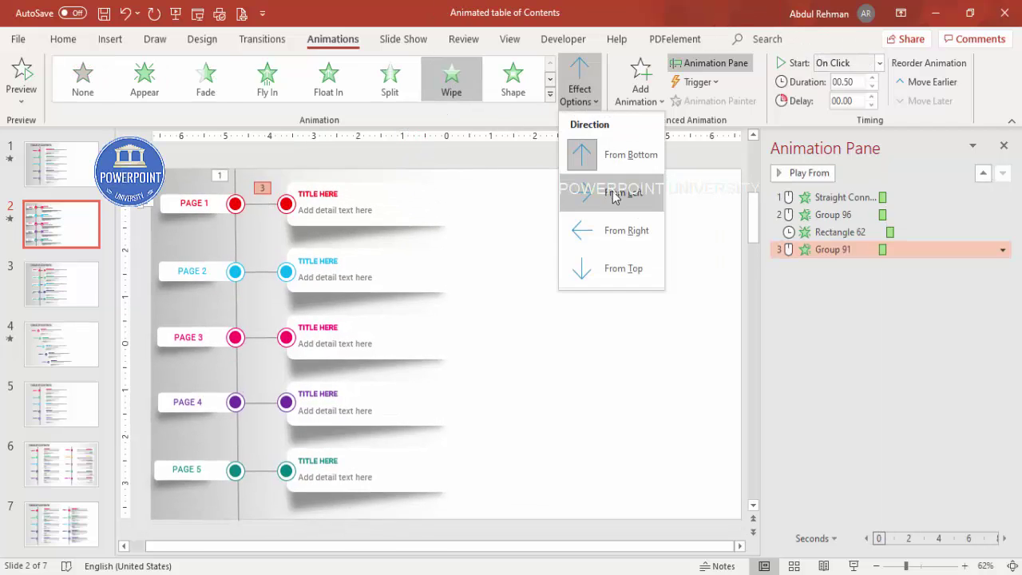
click(610, 193)
click(879, 63)
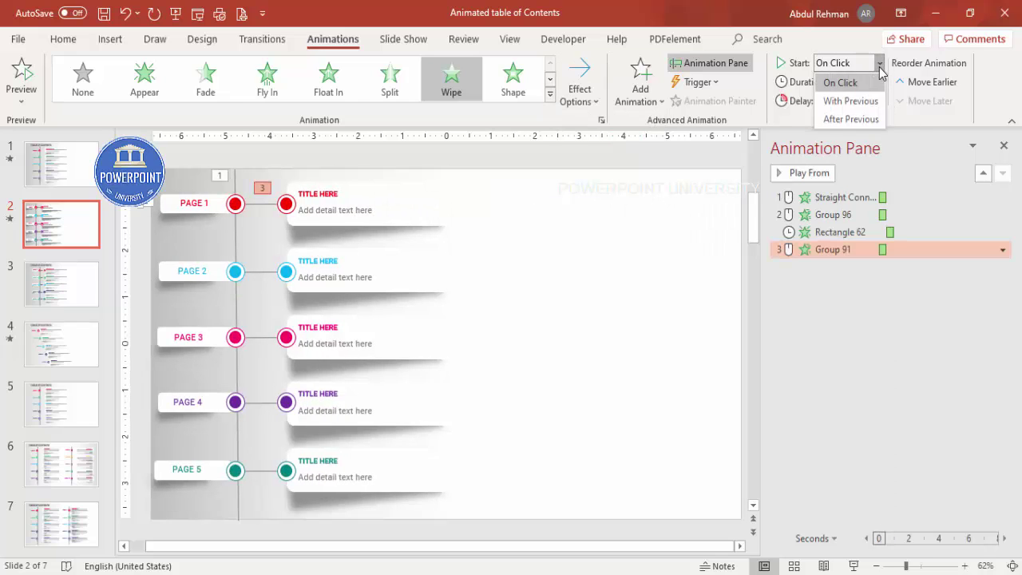
click(847, 120)
Fade in the shadow shape behind the first title With Previous
click(320, 240)
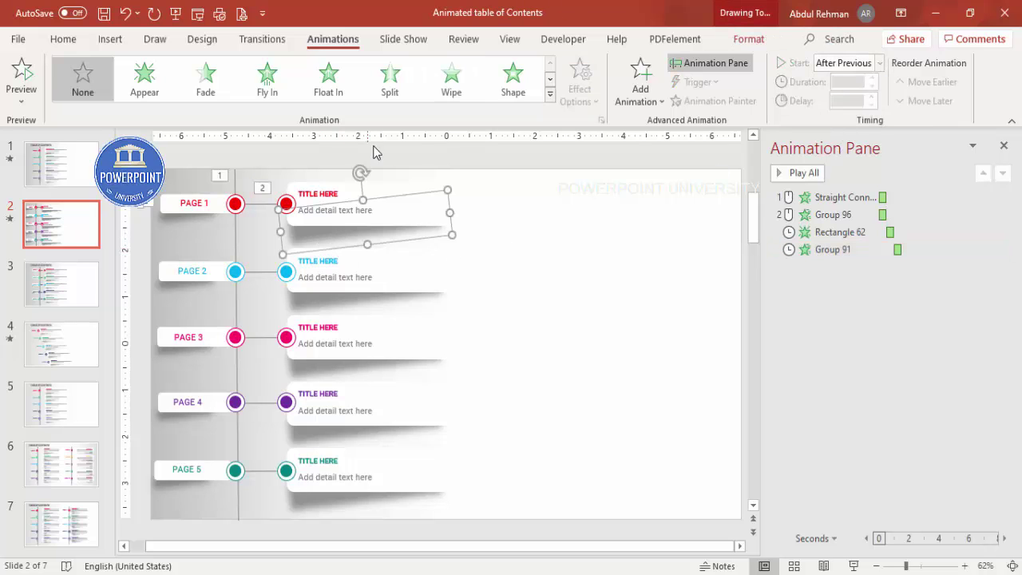
click(205, 80)
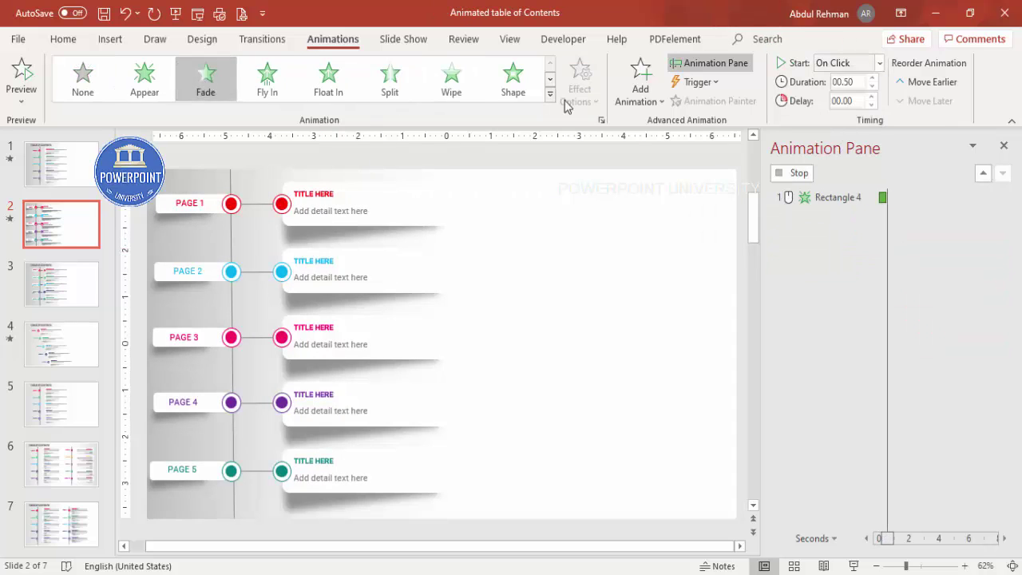
click(879, 63)
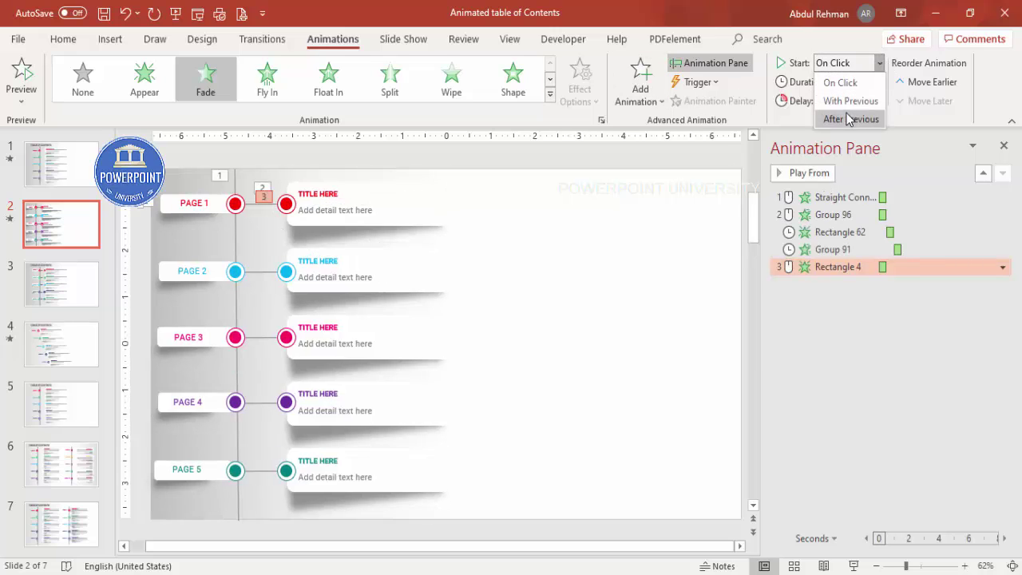
click(849, 102)
click(654, 204)
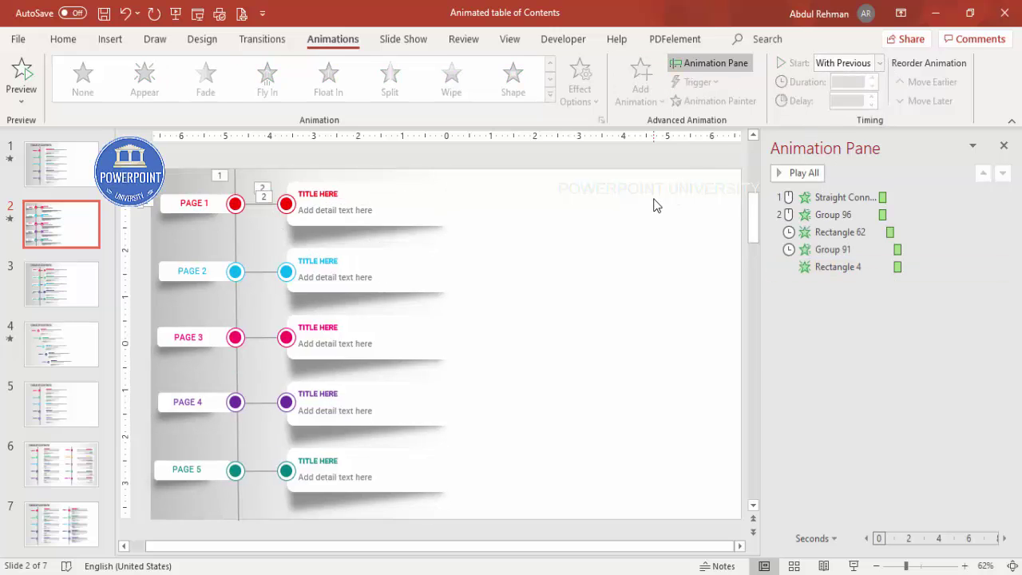